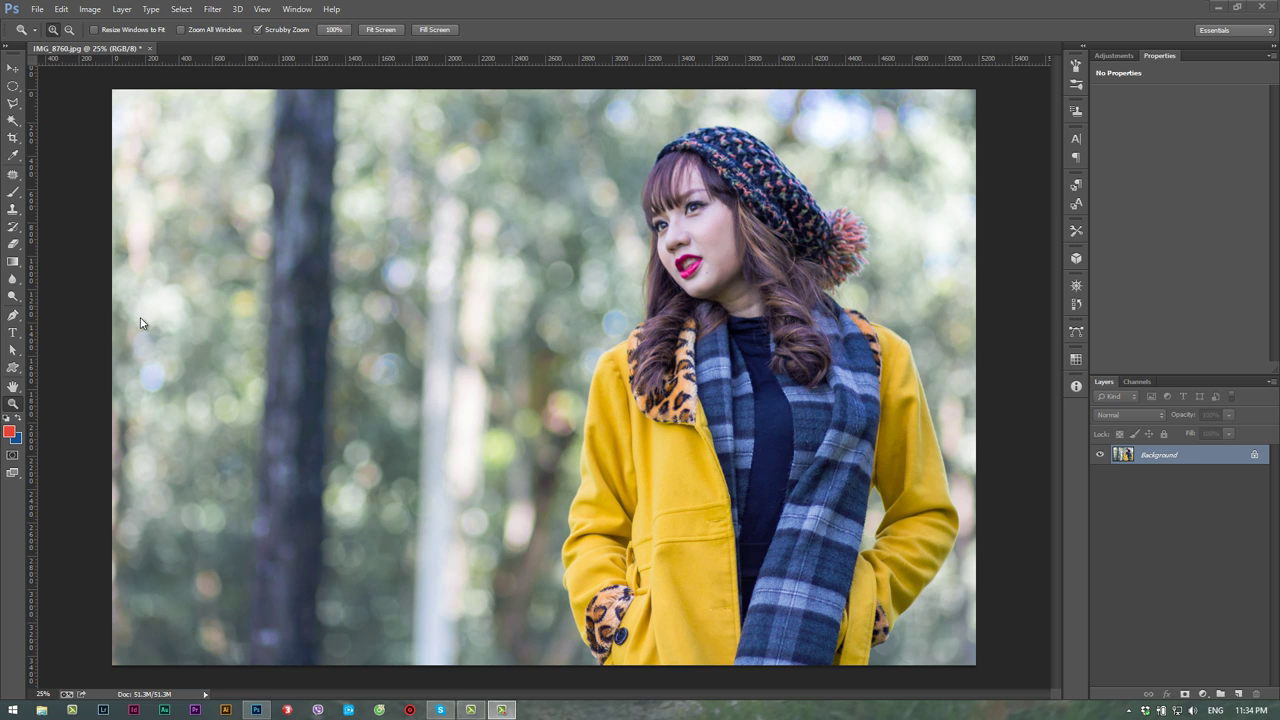
- Browse the Window menu and dismiss it without opening a panel
key(alt+w)
key(Down)
key(Down)
key(Down)
key(Down)
key(Down)
key(Down)
key(Down)
key(Down)
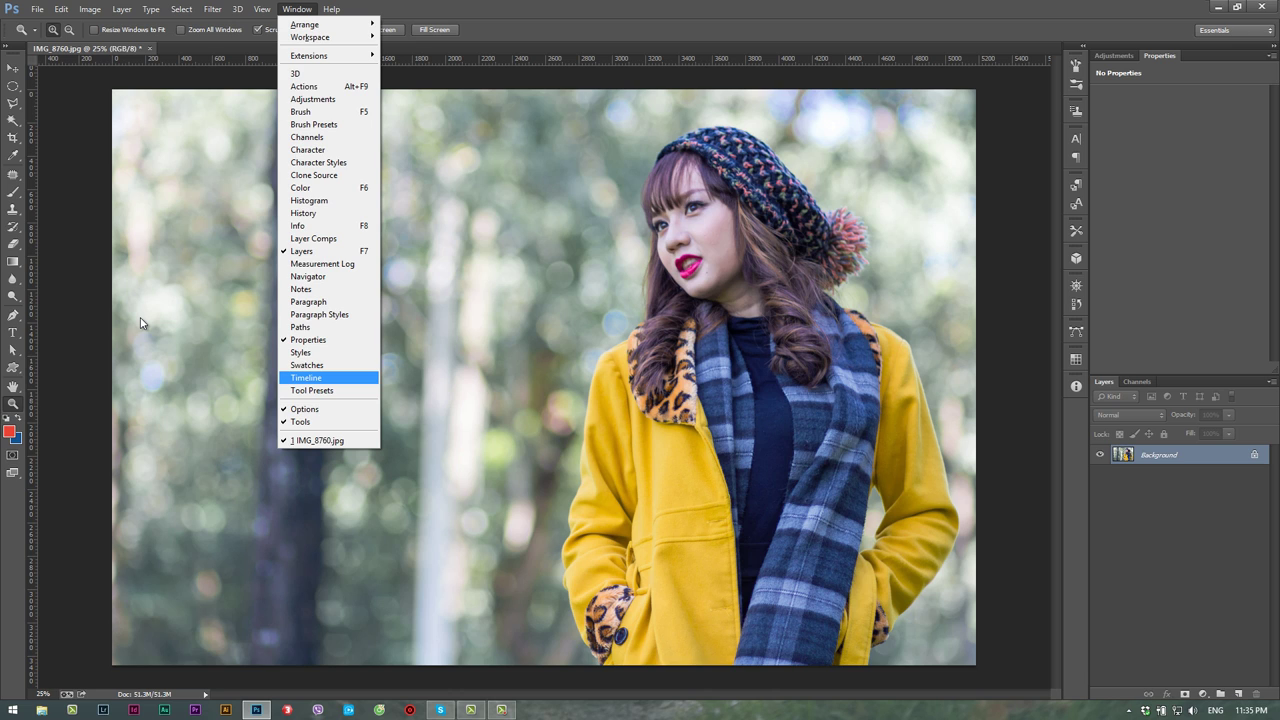
key(Escape)
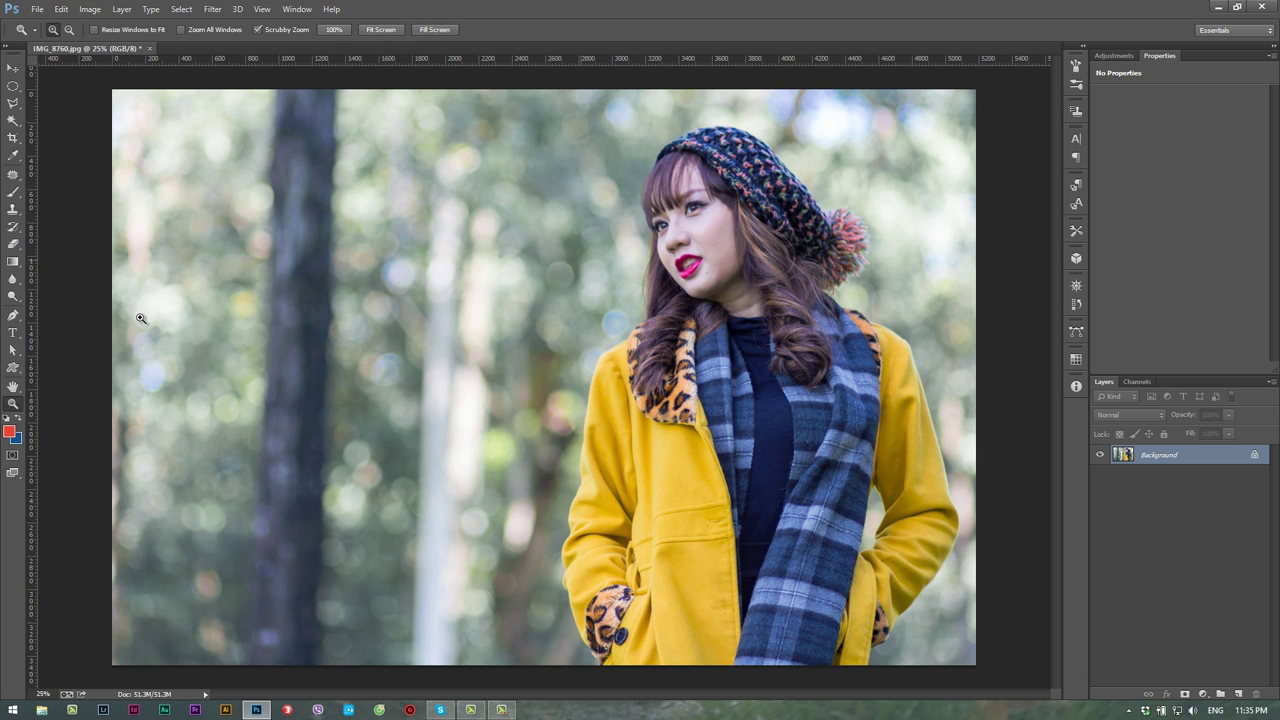
- Resize the image to 800 px wide (533 high) at 72 ppi, then zoom in
key(ctrl+alt+i)
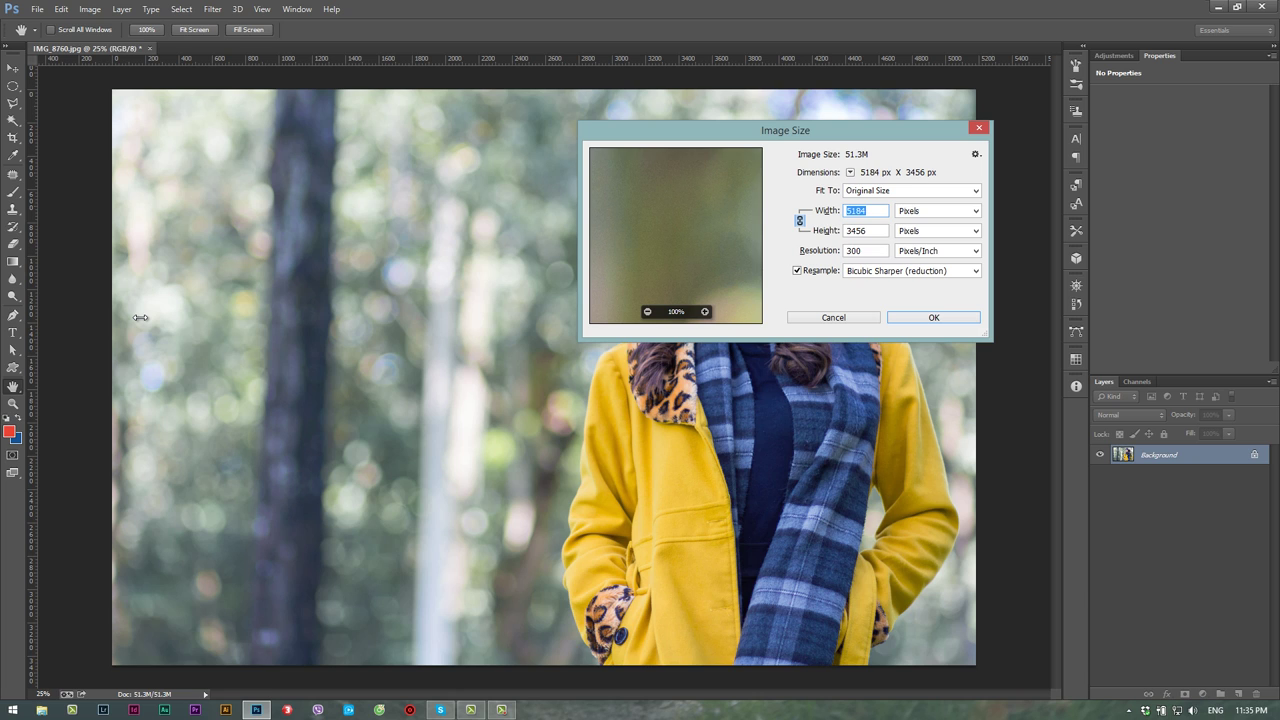
text(1024)
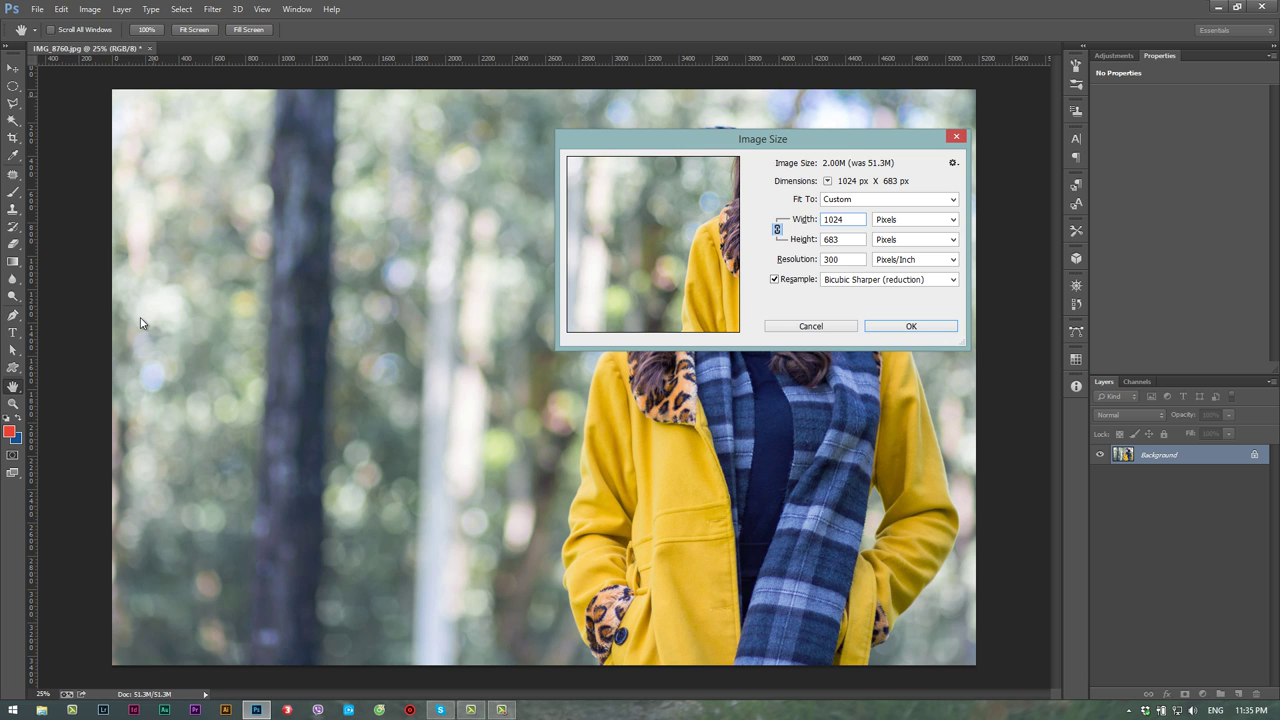
key(ctrl+alt+i)
text(800)
key(Tab)
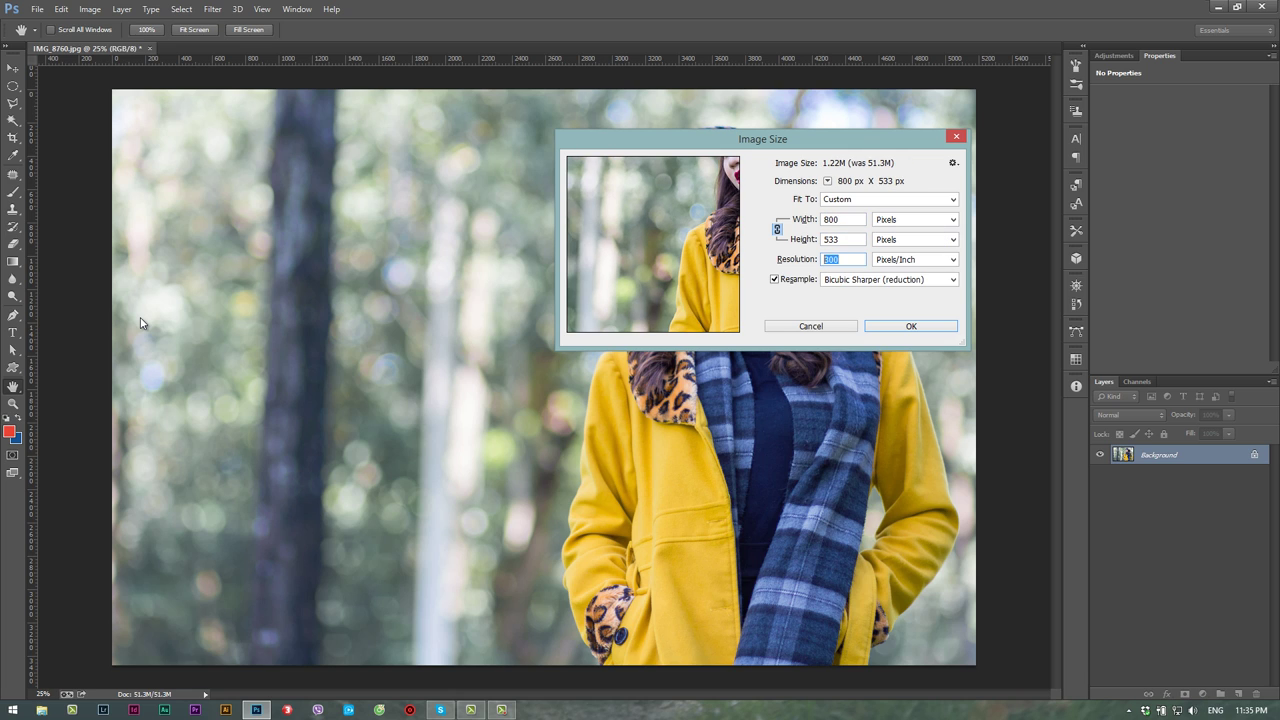
text(7)
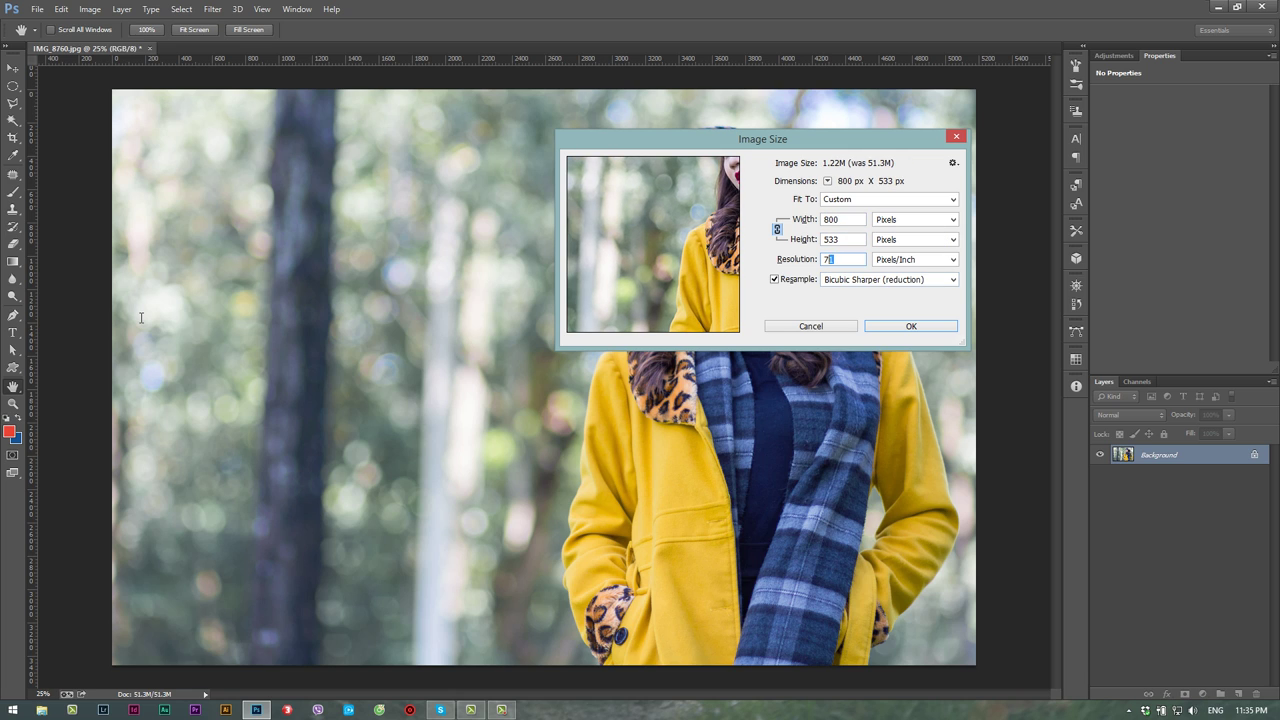
text(2)
key(Return)
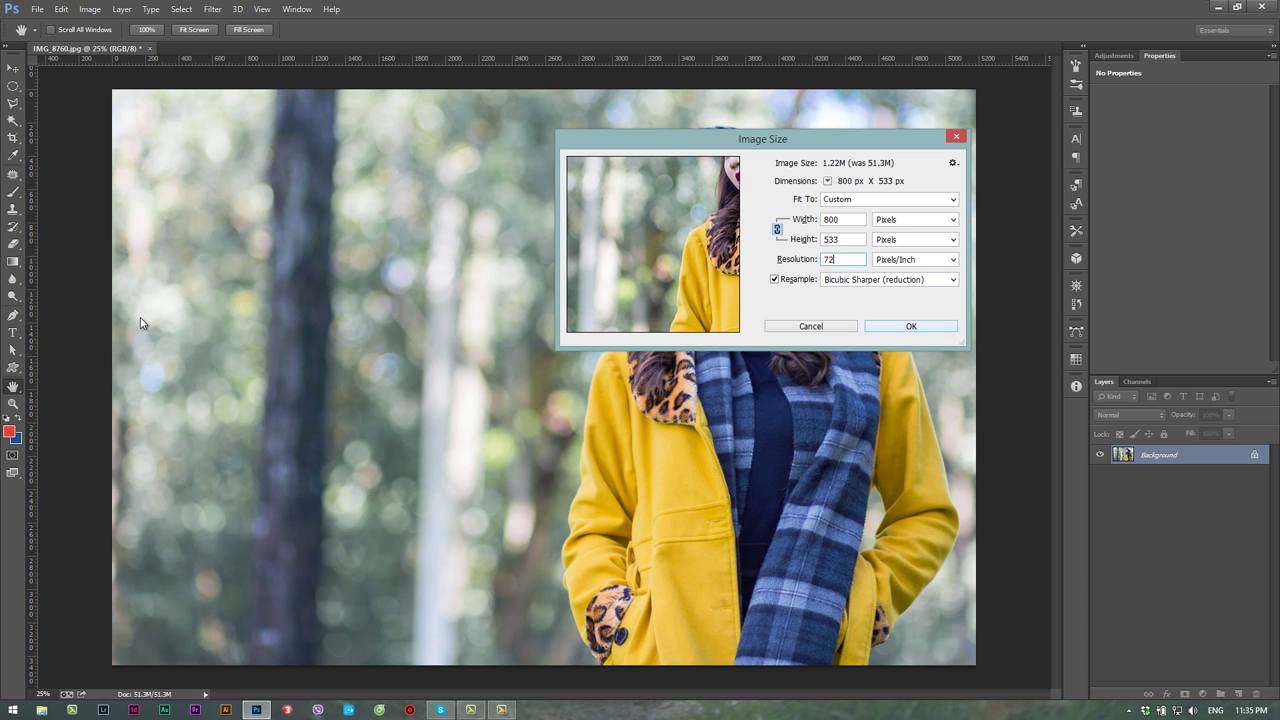
key(z)
click(140, 317)
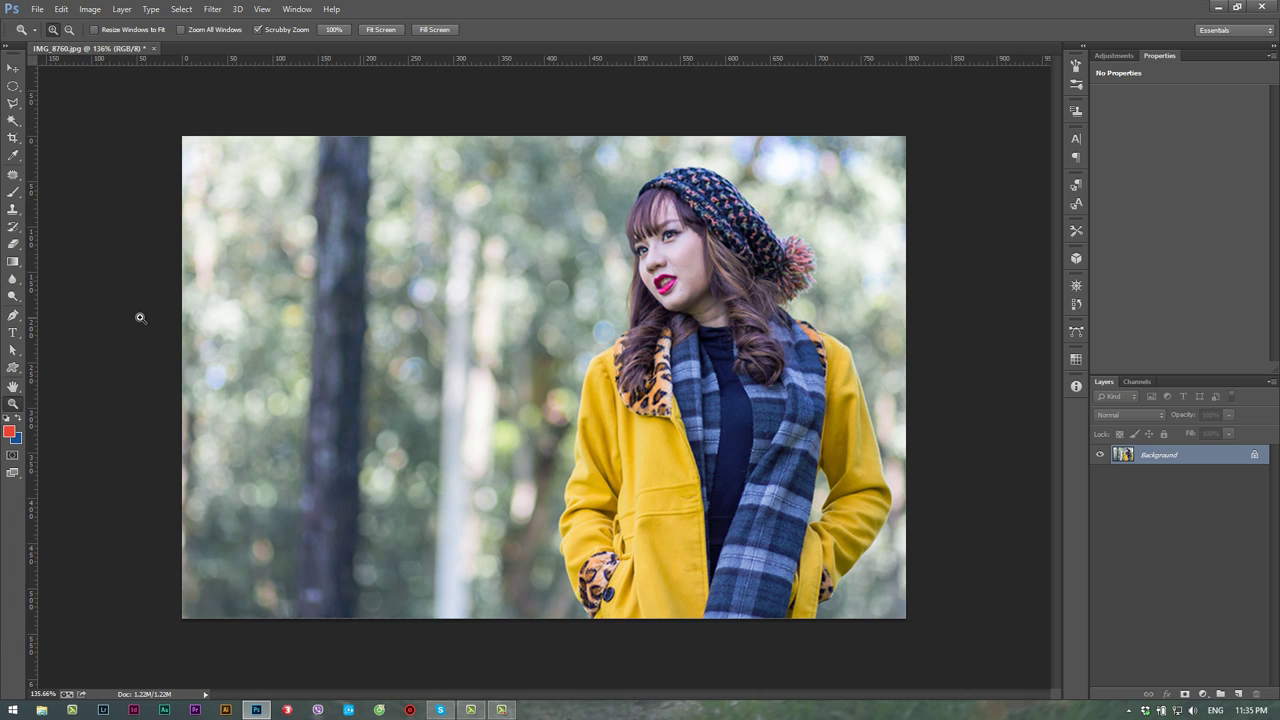
- Show the Timeline panel and create a video timeline, turning Background into Layer 0
key(alt+w)
key(Down)
key(t)
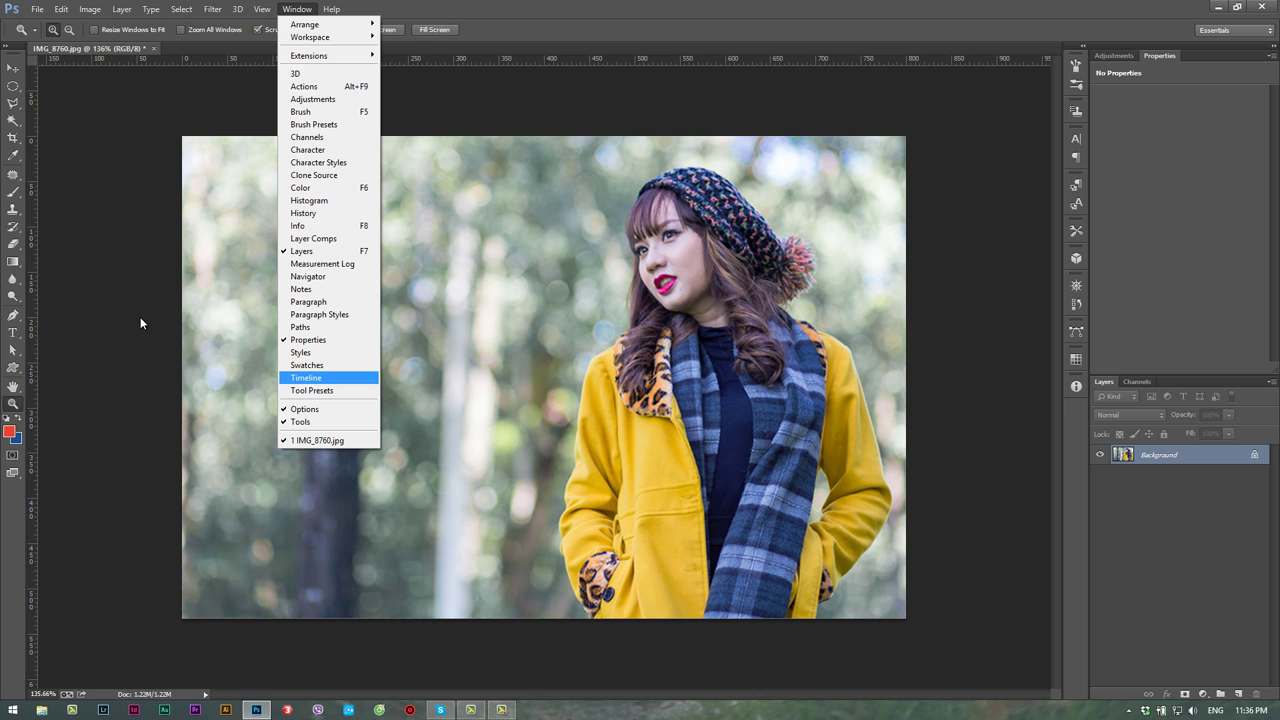
key(Return)
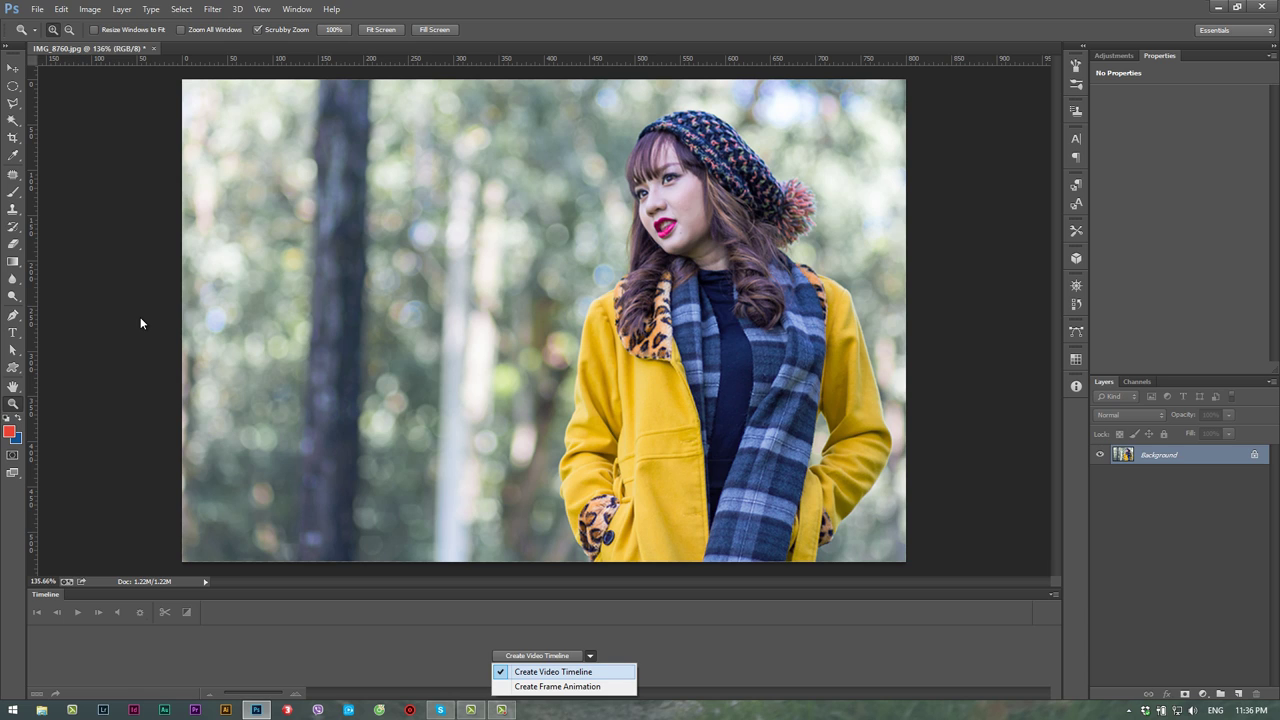
key(Return)
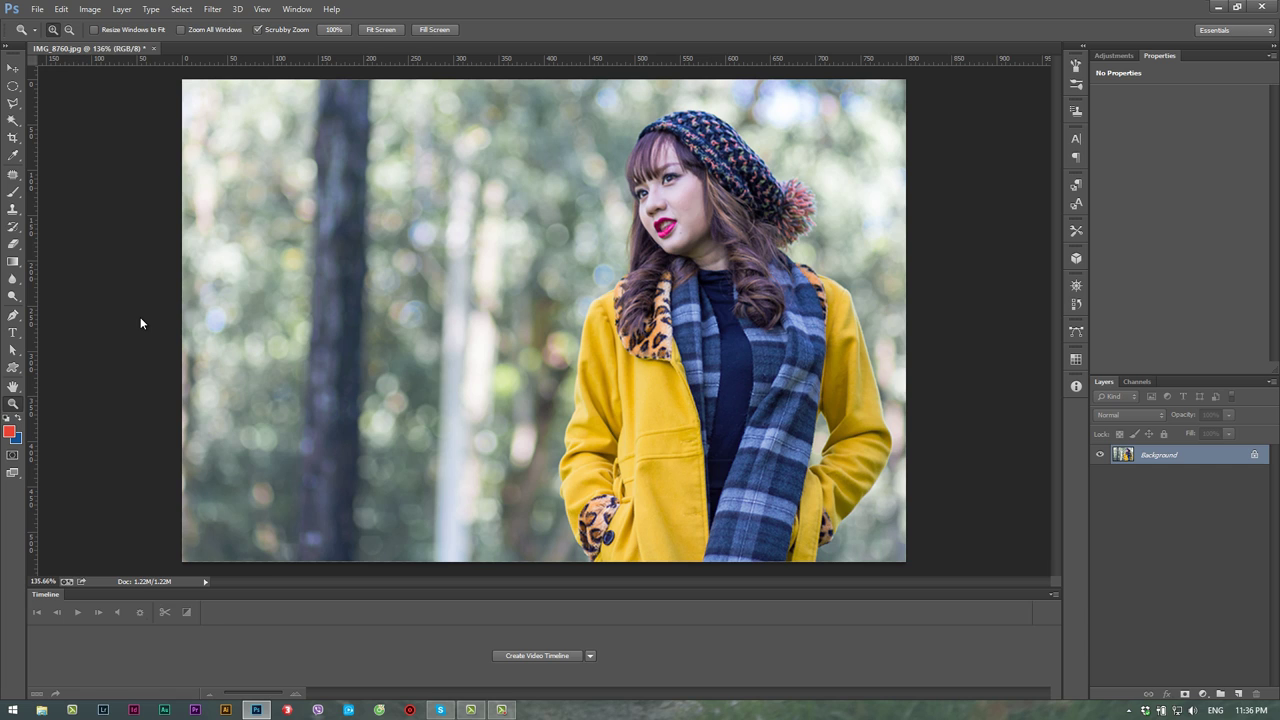
key(Return)
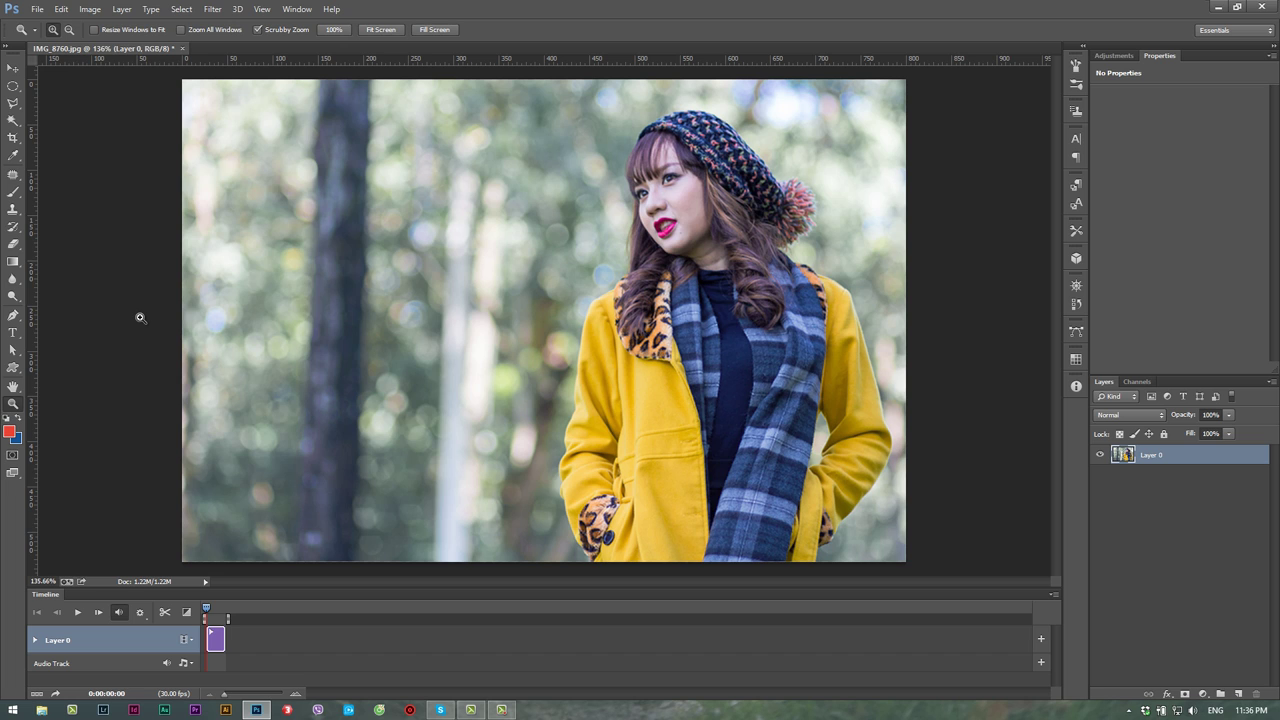
key(alt)
key(Down)
key(Down)
key(Down)
key(Down)
key(Down)
key(Down)
key(Down)
key(Down)
key(Down)
- Place stock tuyet roi.mp4 from the Desktop as a new layer over the portrait
key(Return)
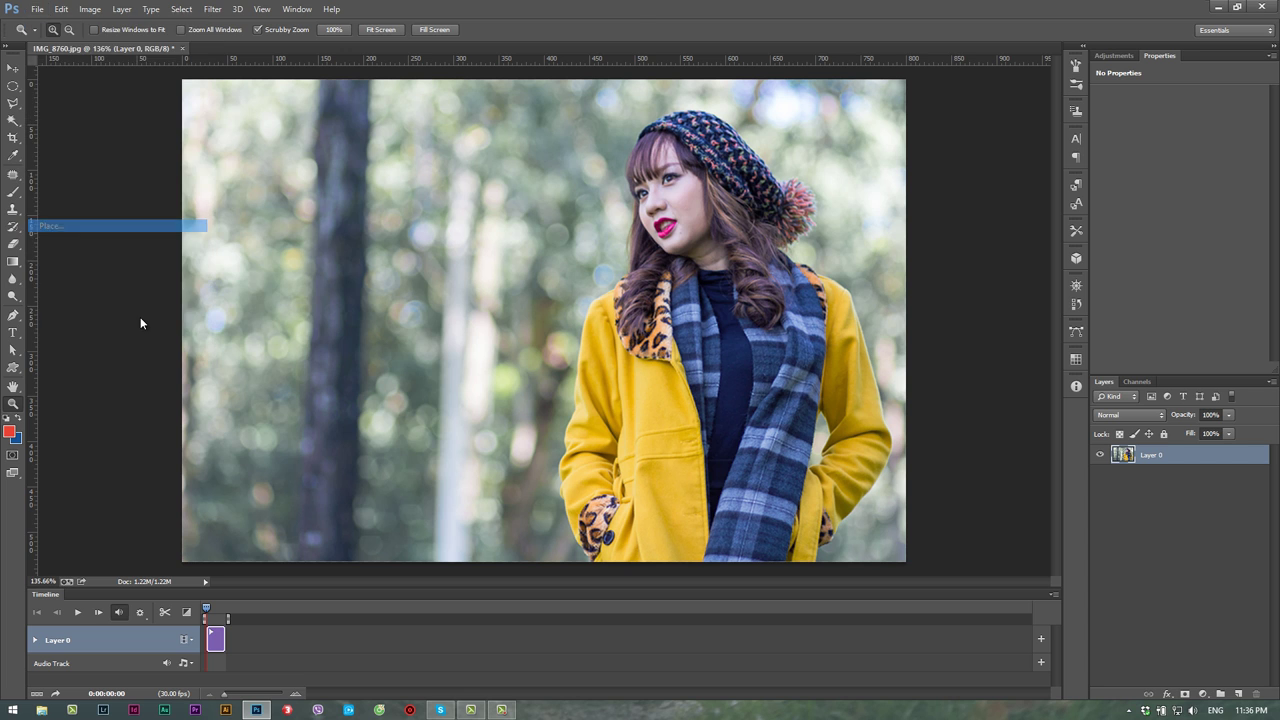
drag(629, 92, 629, 213)
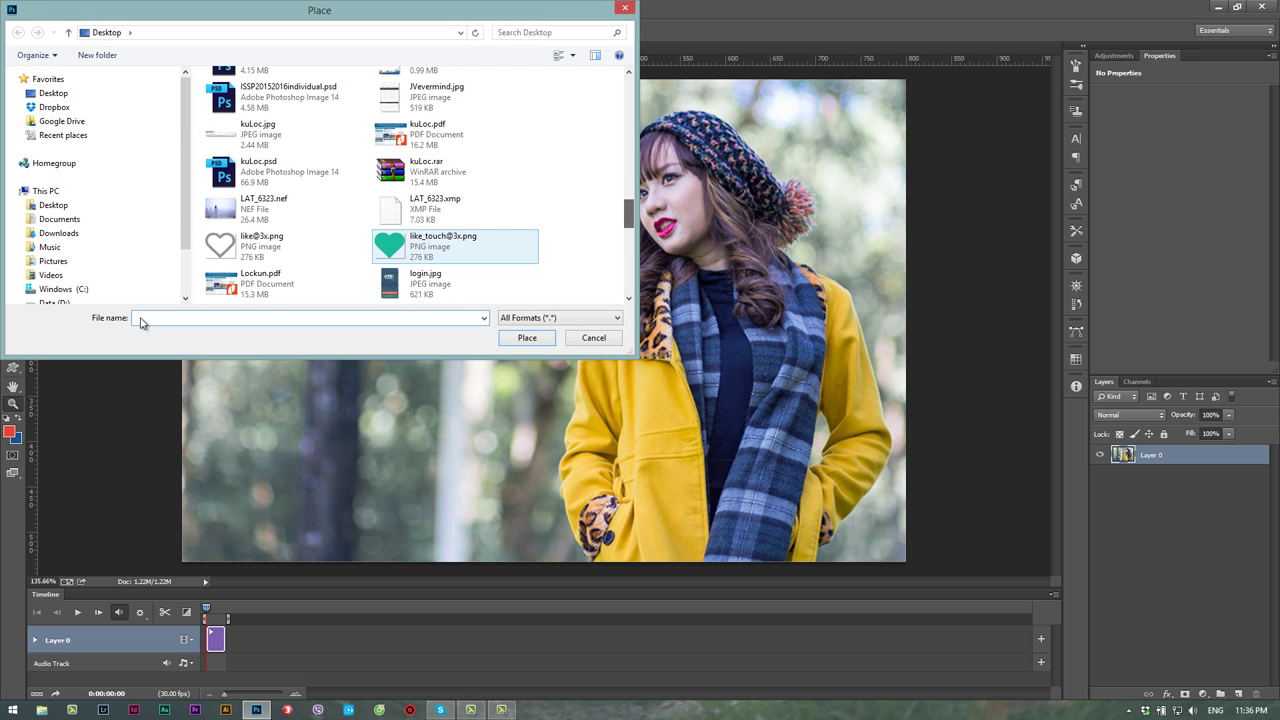
click(455, 246)
text(stock tuyet roi.mp4)
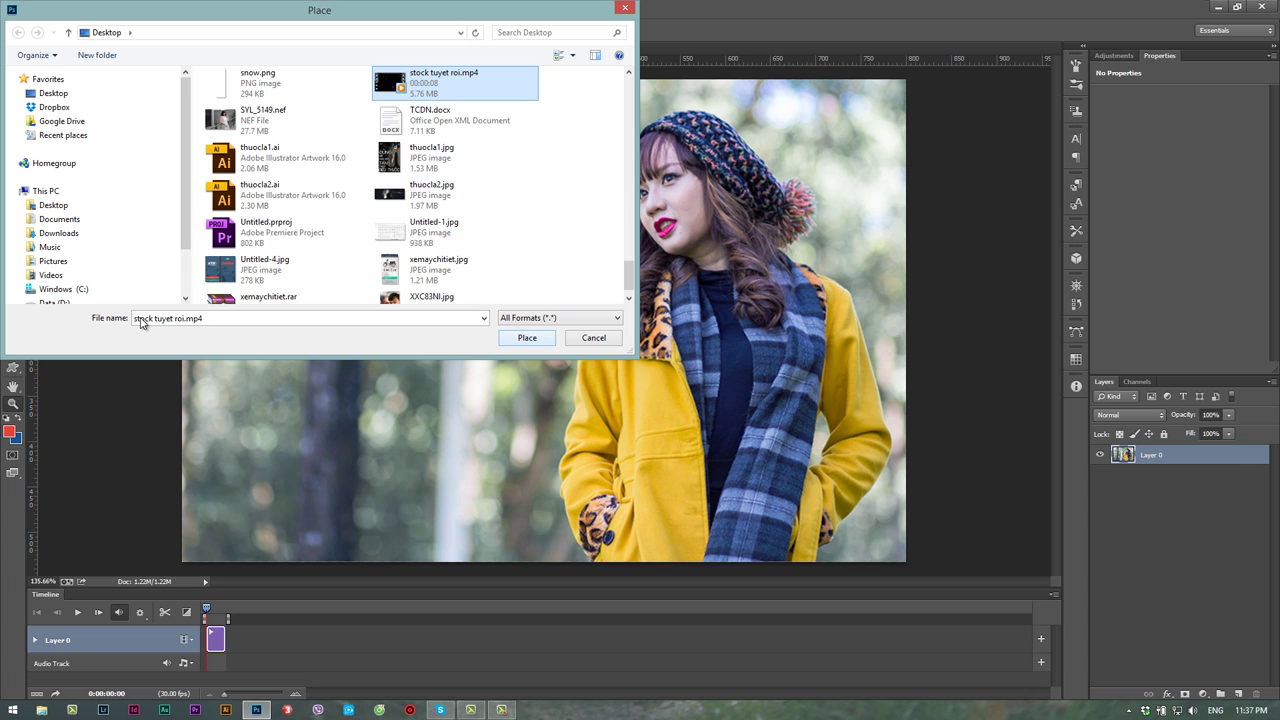
key(Return)
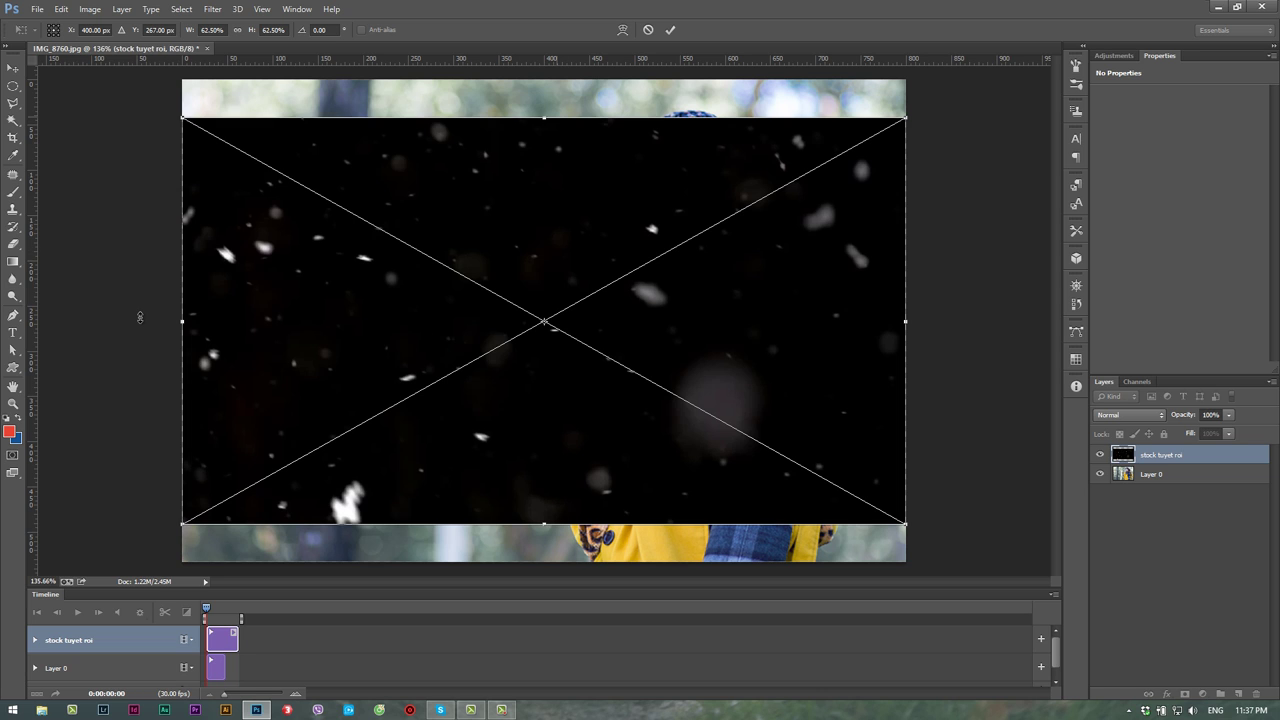
- Stretch the snow clip to the canvas top and bottom, undo the accidental tilt, and commit
drag(543, 118, 543, 80)
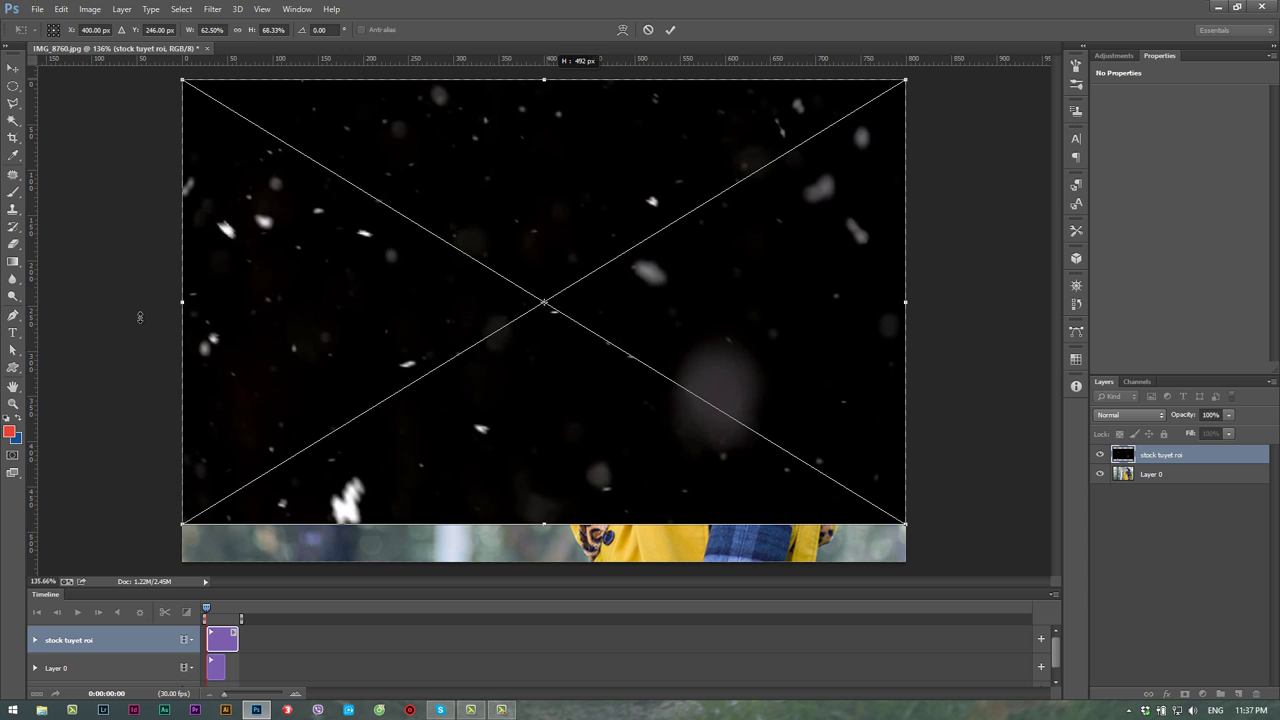
drag(543, 523, 543, 560)
mouse_move(920, 320)
mouse_down()
mouse_move(918, 305)
mouse_move(928, 312)
mouse_up()
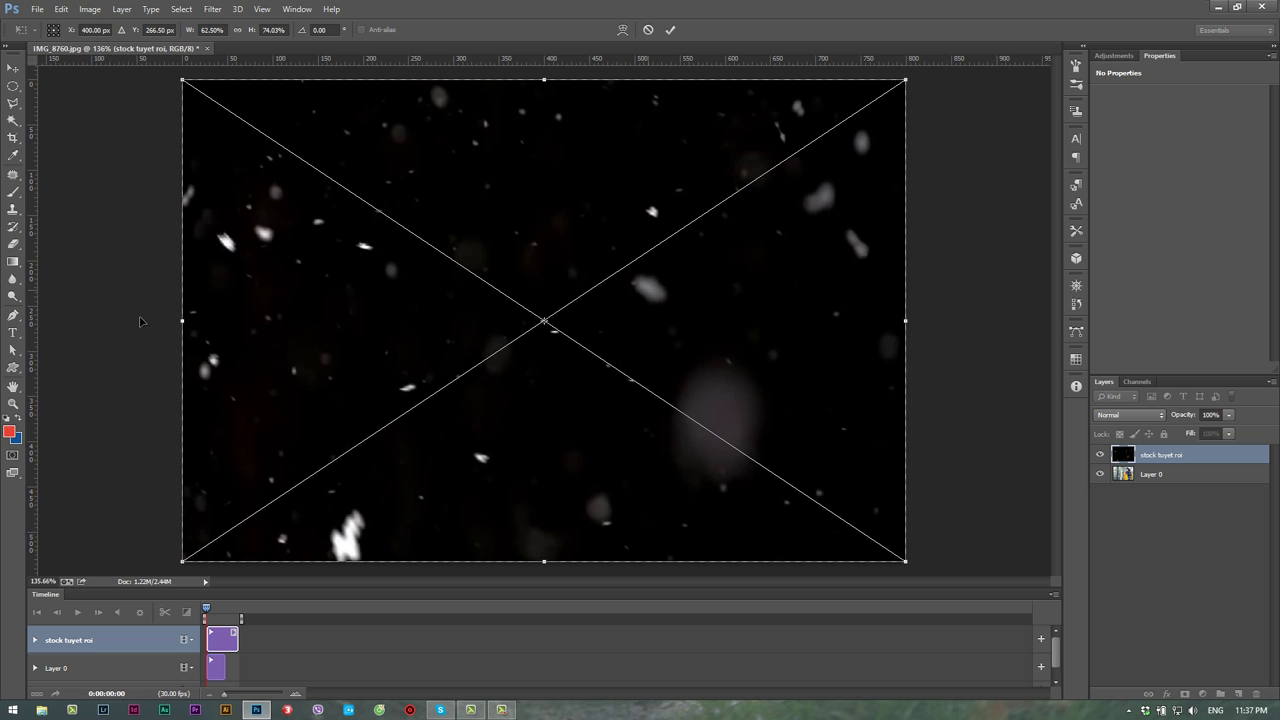
key(ctrl+z)
drag(925, 130, 965, 262)
key(z)
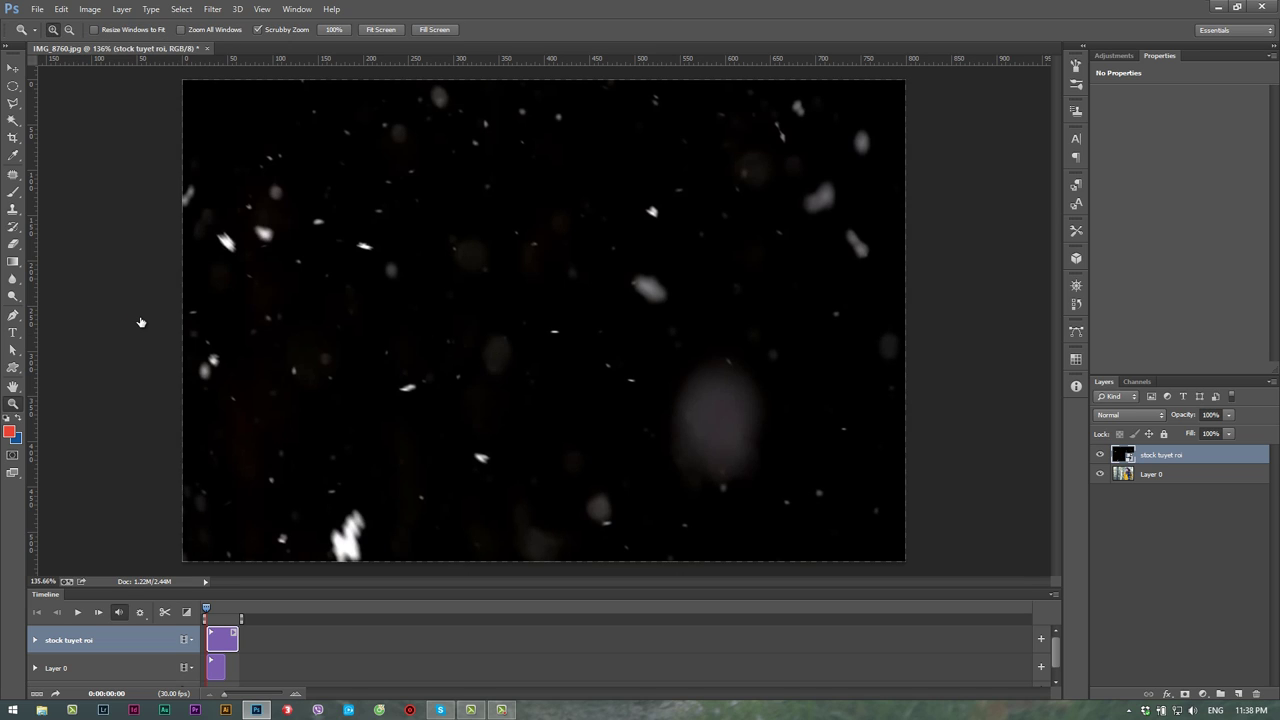
- Set the snow layer's blend mode to Screen
key(alt+bracketleft)
key(alt+bracketright)
click(1129, 414)
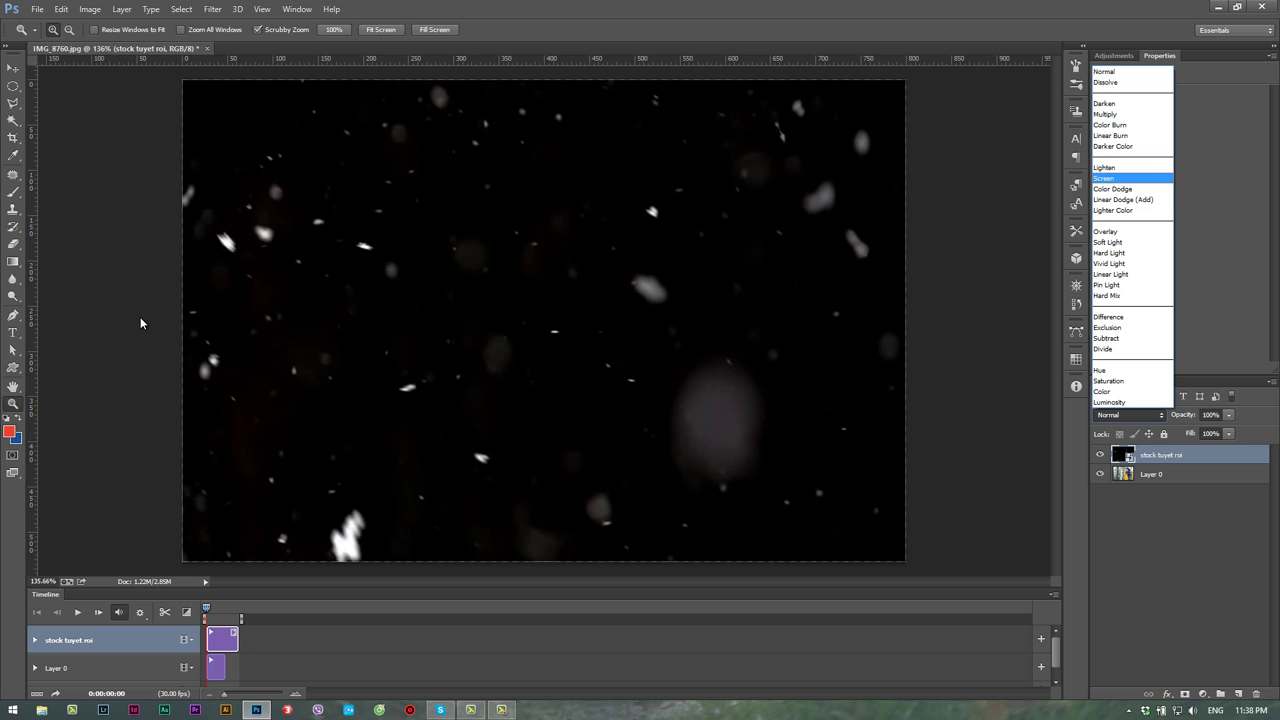
key(Return)
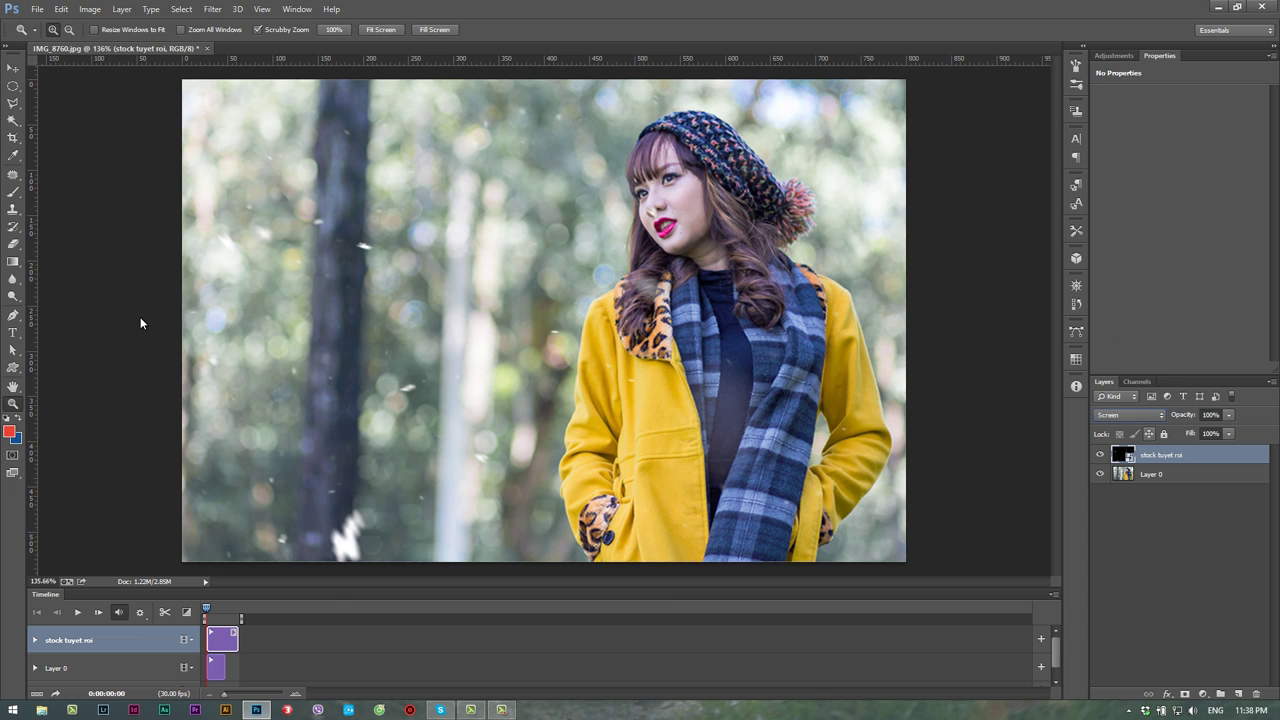
click(1129, 414)
key(Return)
- Play and stop the timeline to preview the falling snow, keeping Screen selected
key(space)
click(1129, 414)
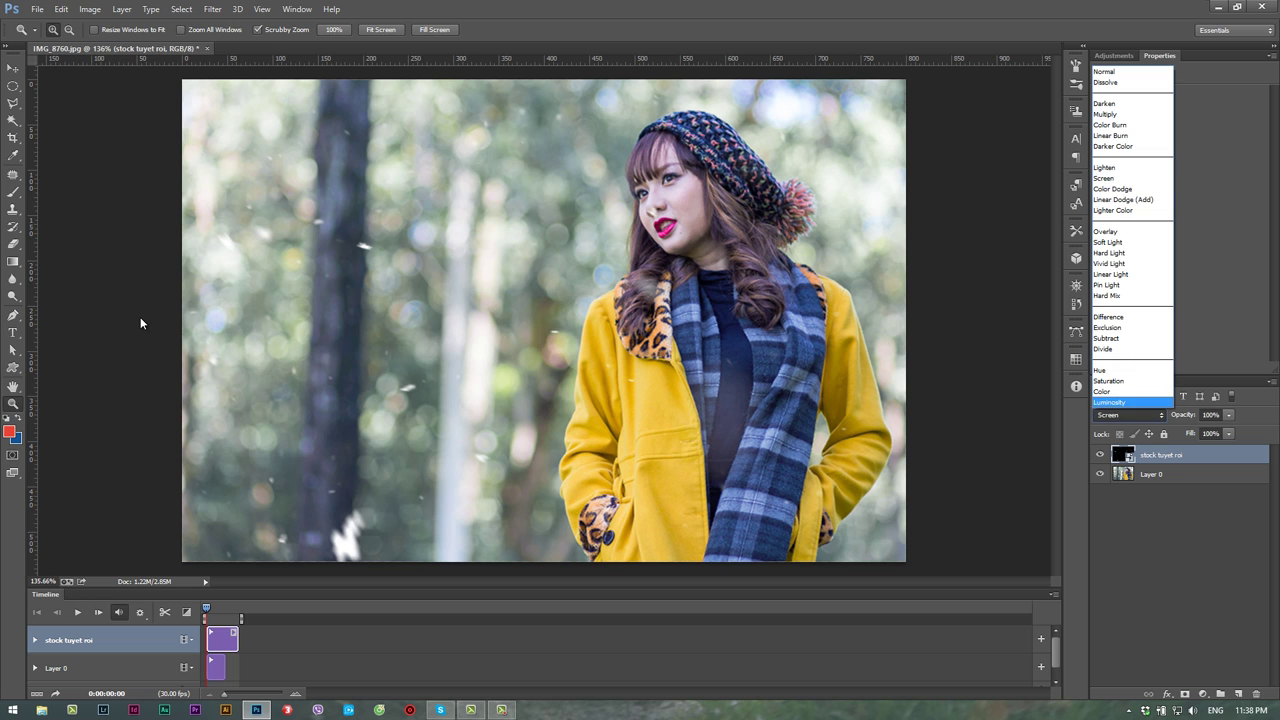
key(Up)
key(Up)
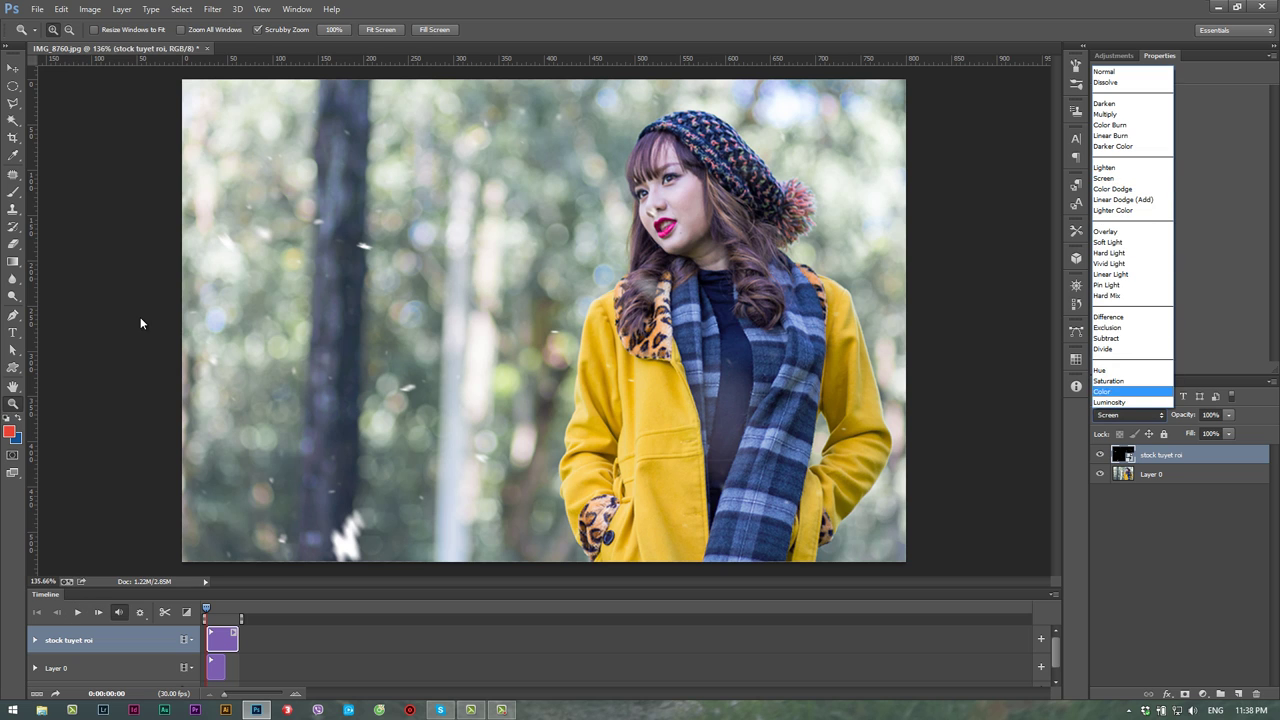
key(Escape)
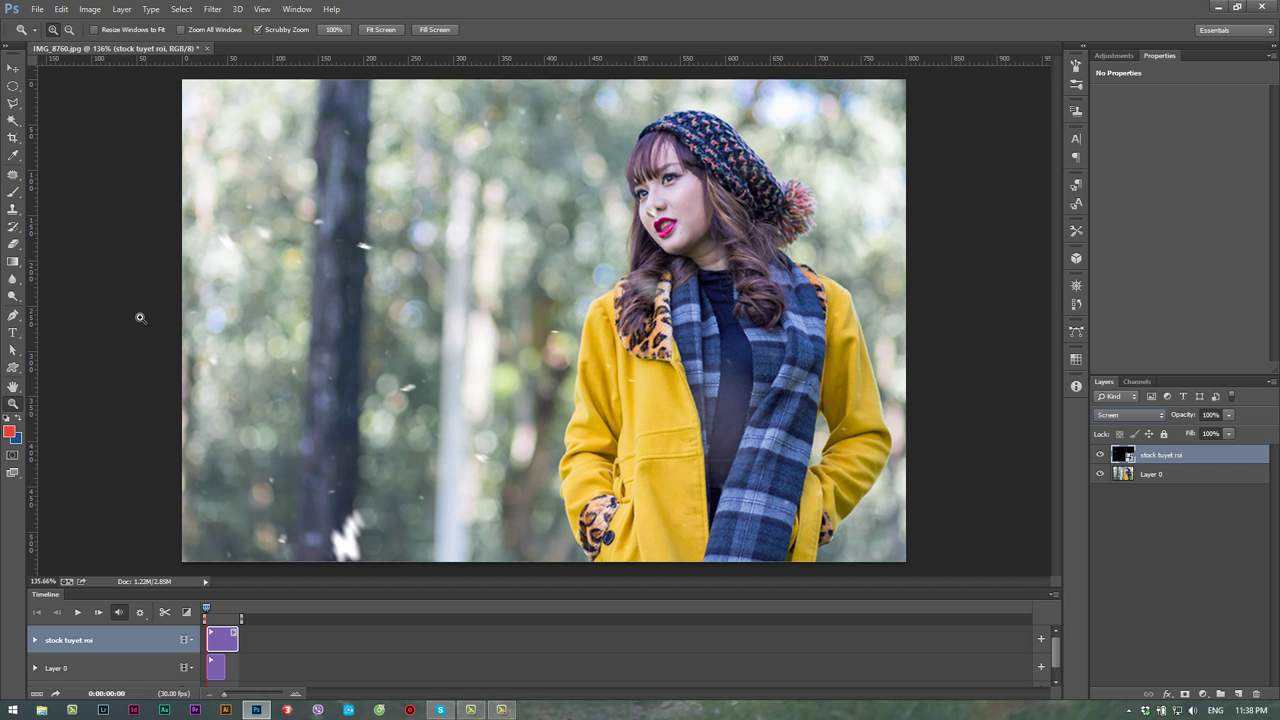
key(space)
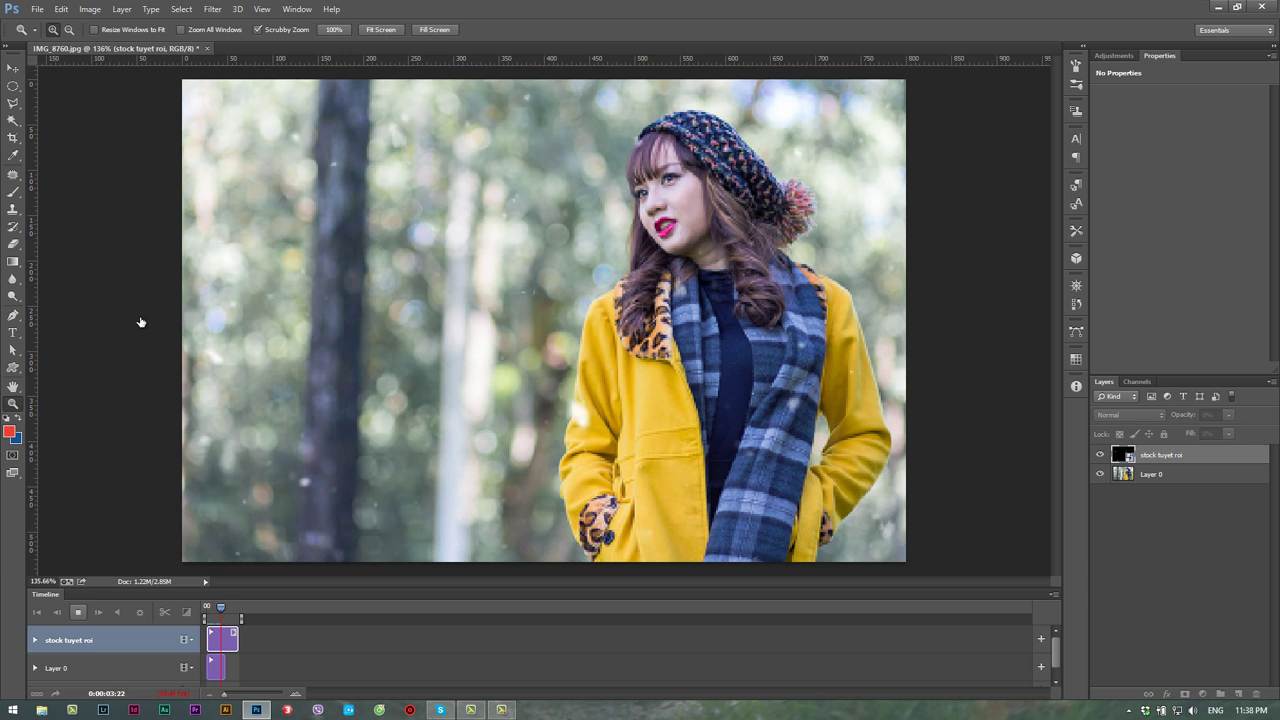
key(space)
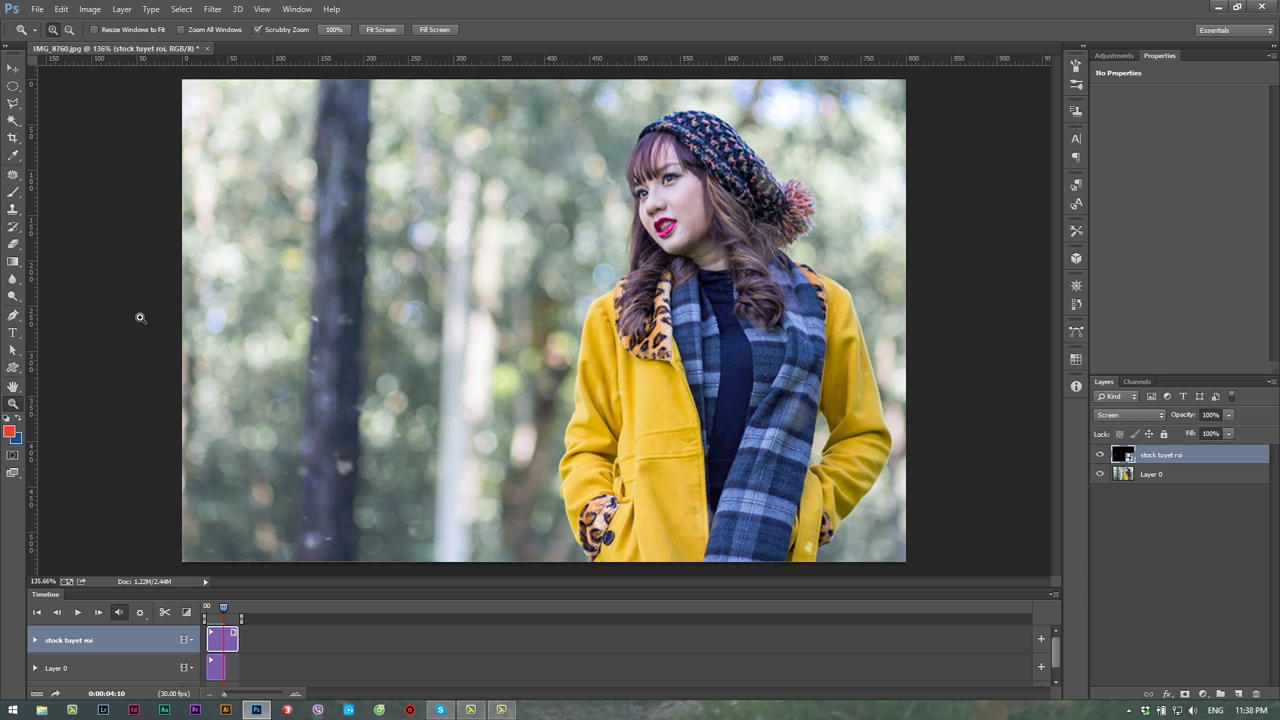
- Compare the snow layer in Normal blend below and above the portrait
key(ctrl+bracketleft)
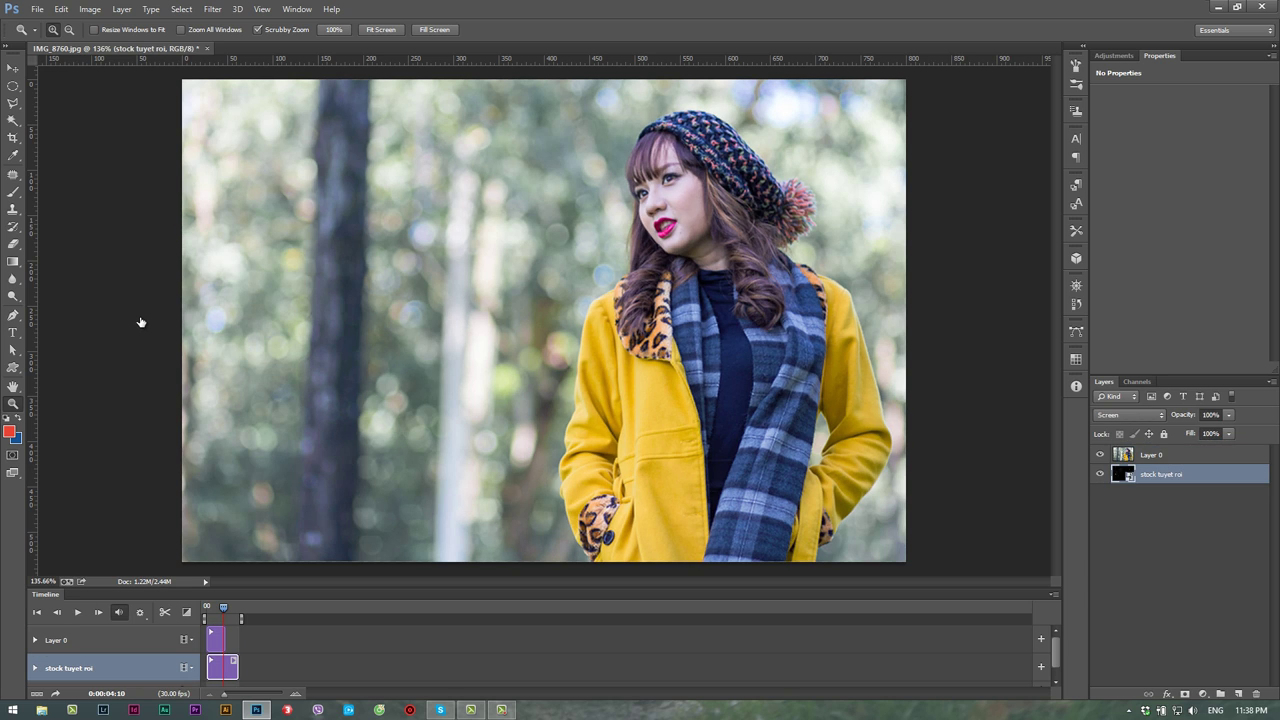
key(ctrl+bracketright)
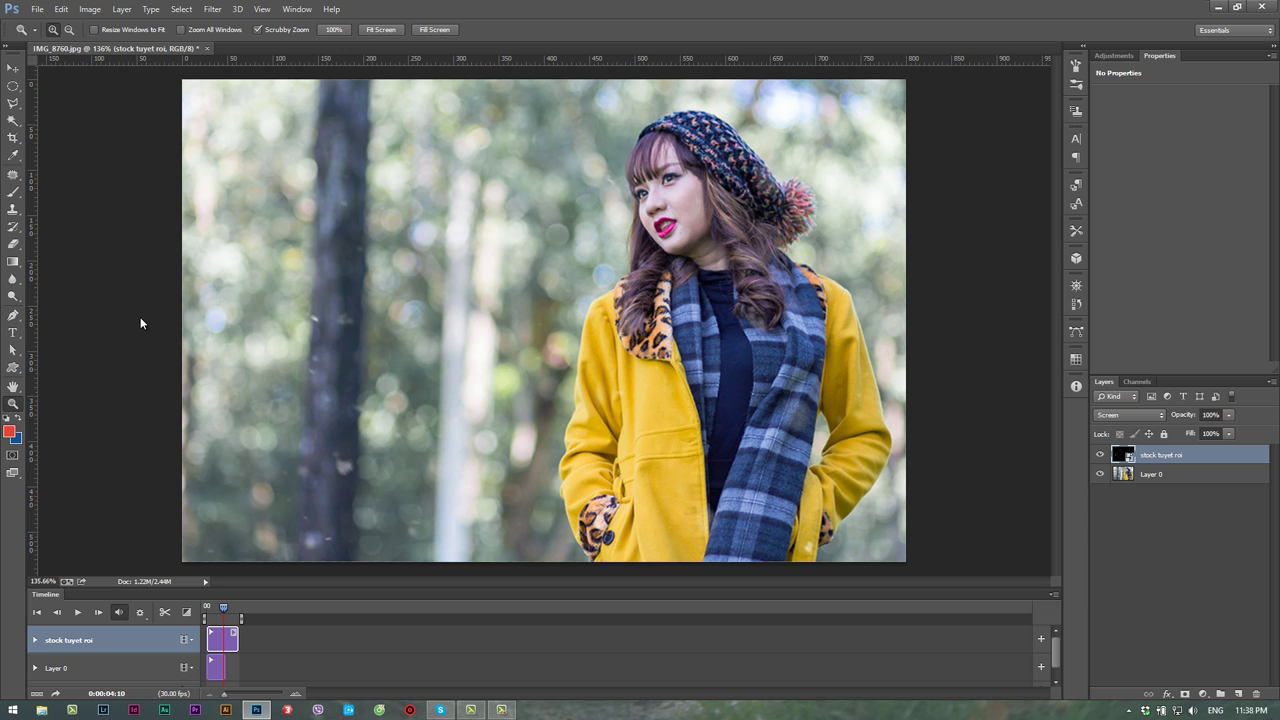
click(1129, 414)
key(Up)
key(Up)
key(Up)
key(Up)
key(Up)
key(Return)
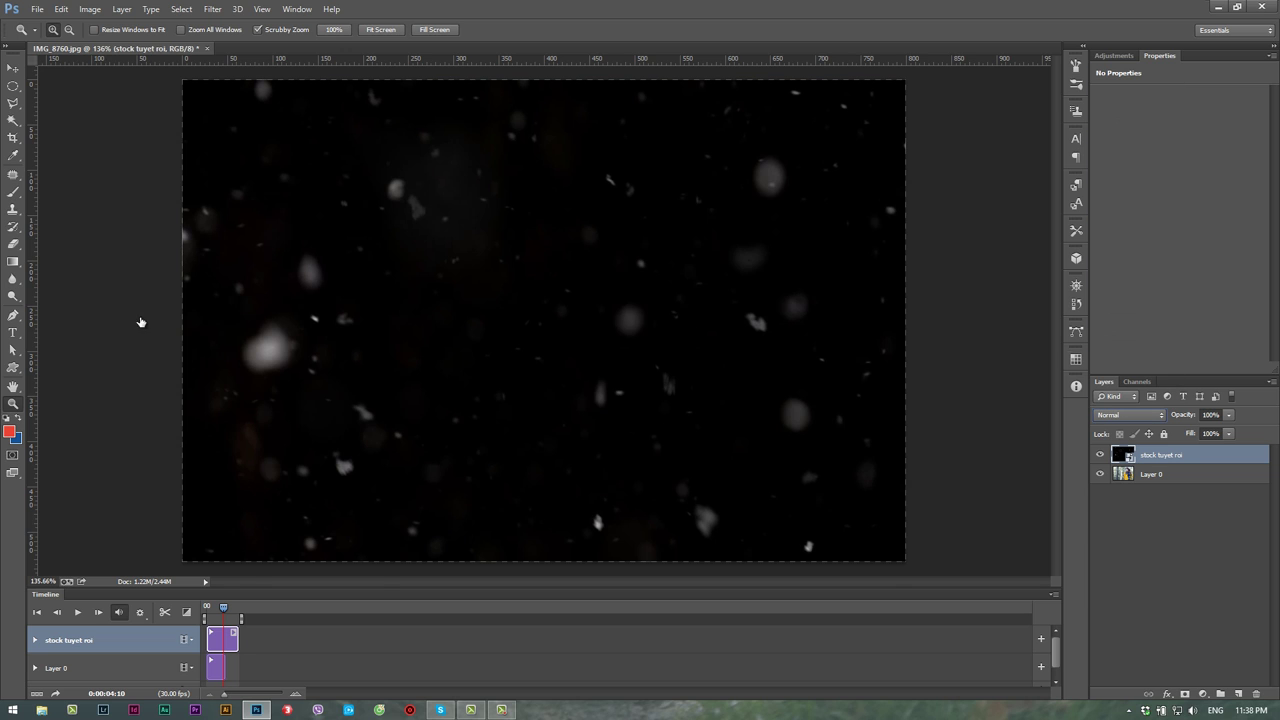
key(ctrl+bracketleft)
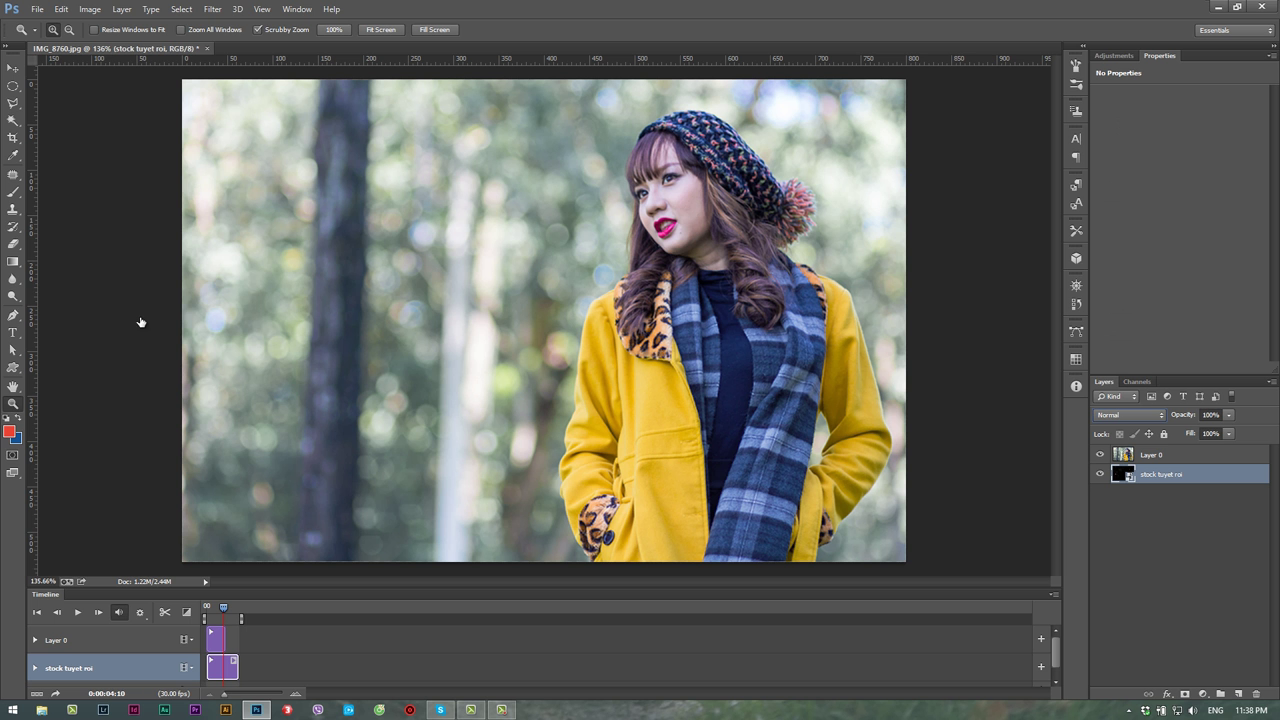
key(ctrl+bracketright)
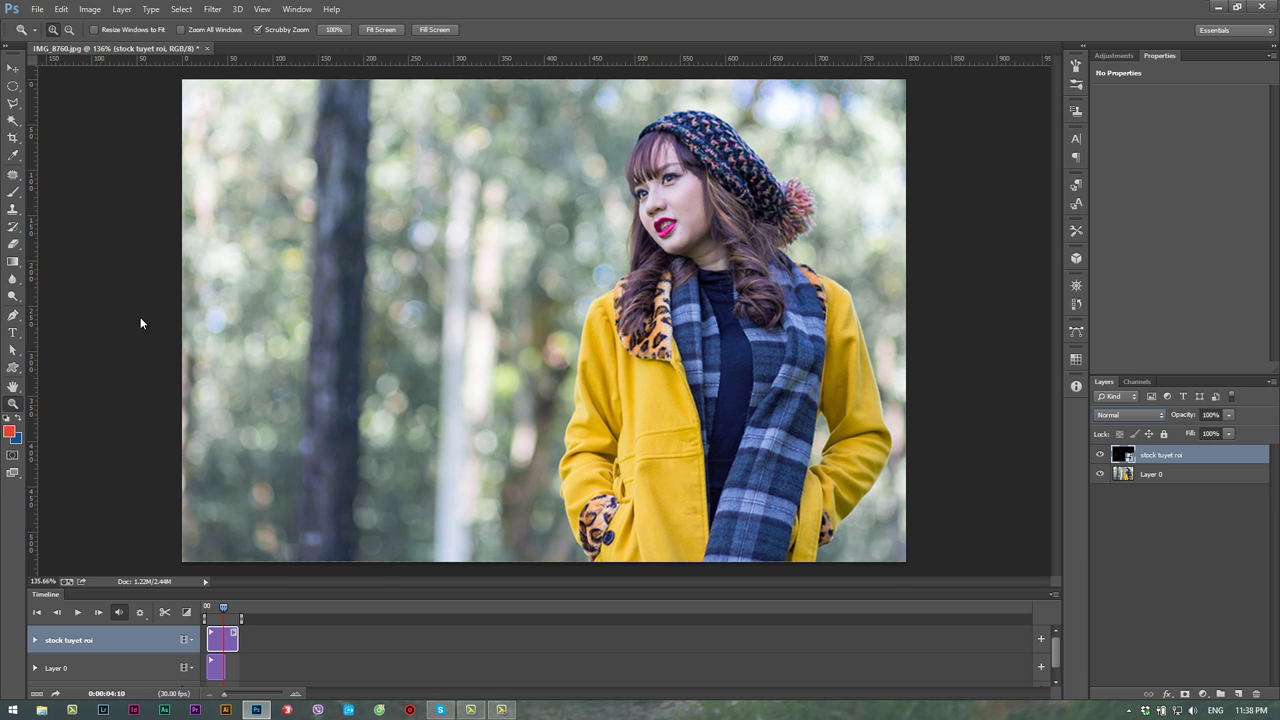
- Return the snow layer to Screen, preview playback, and select Layer 0
key(alt+Down)
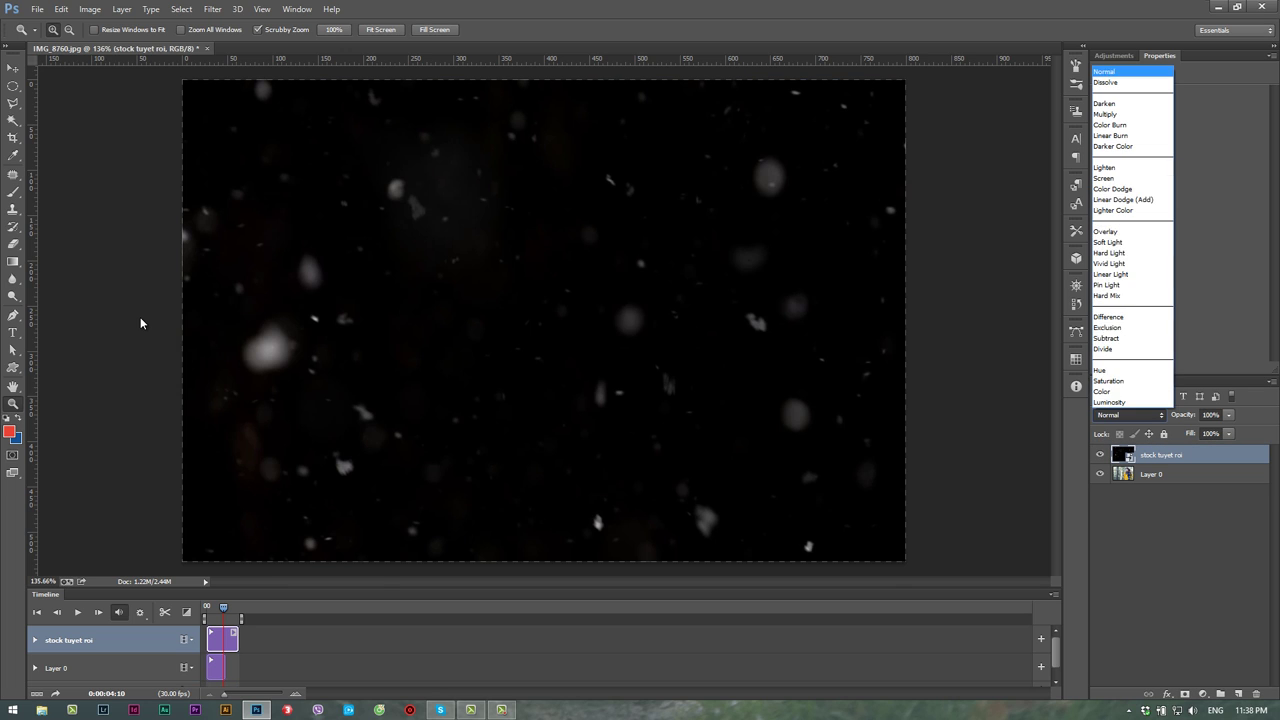
key(Down)
key(Down)
key(Down)
key(Return)
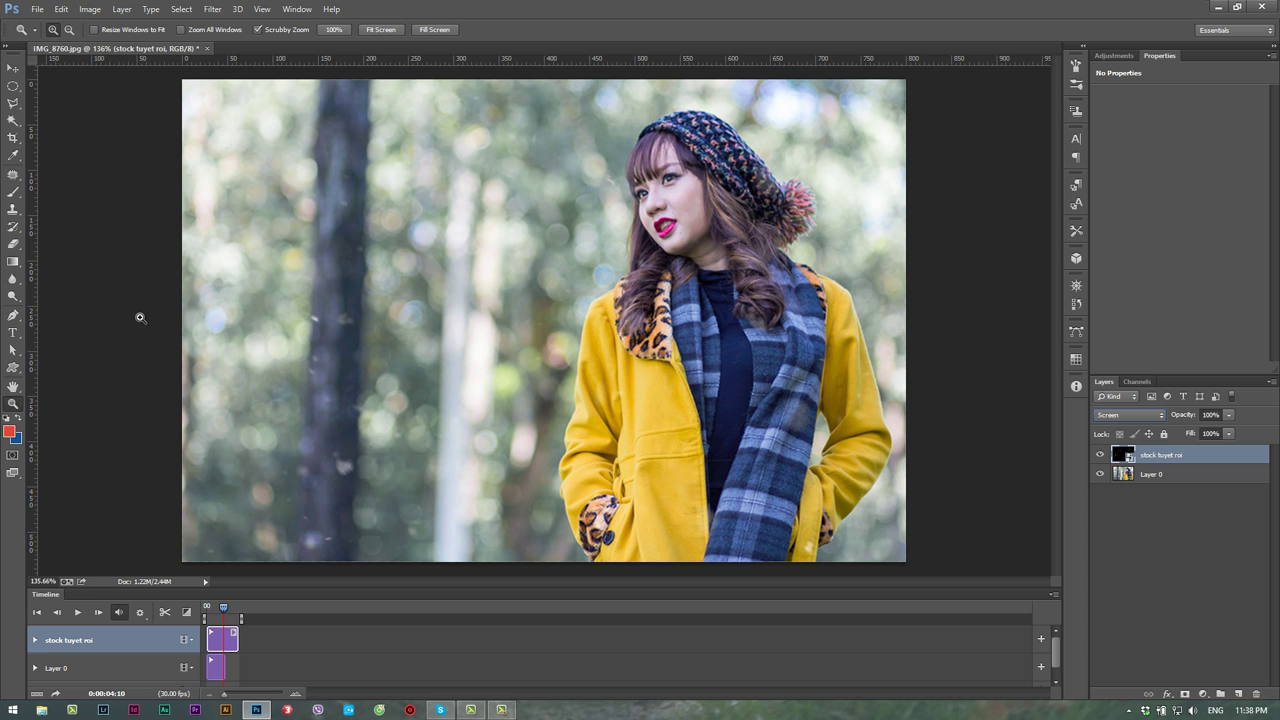
key(space)
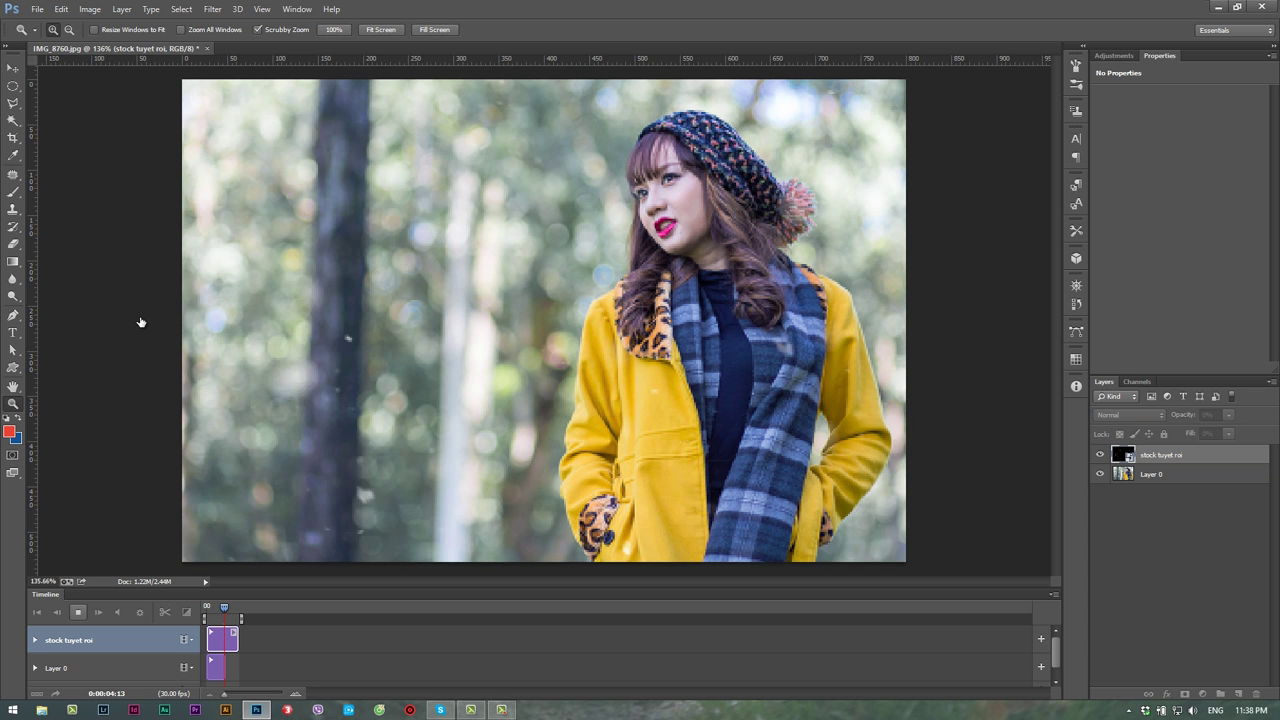
key(space)
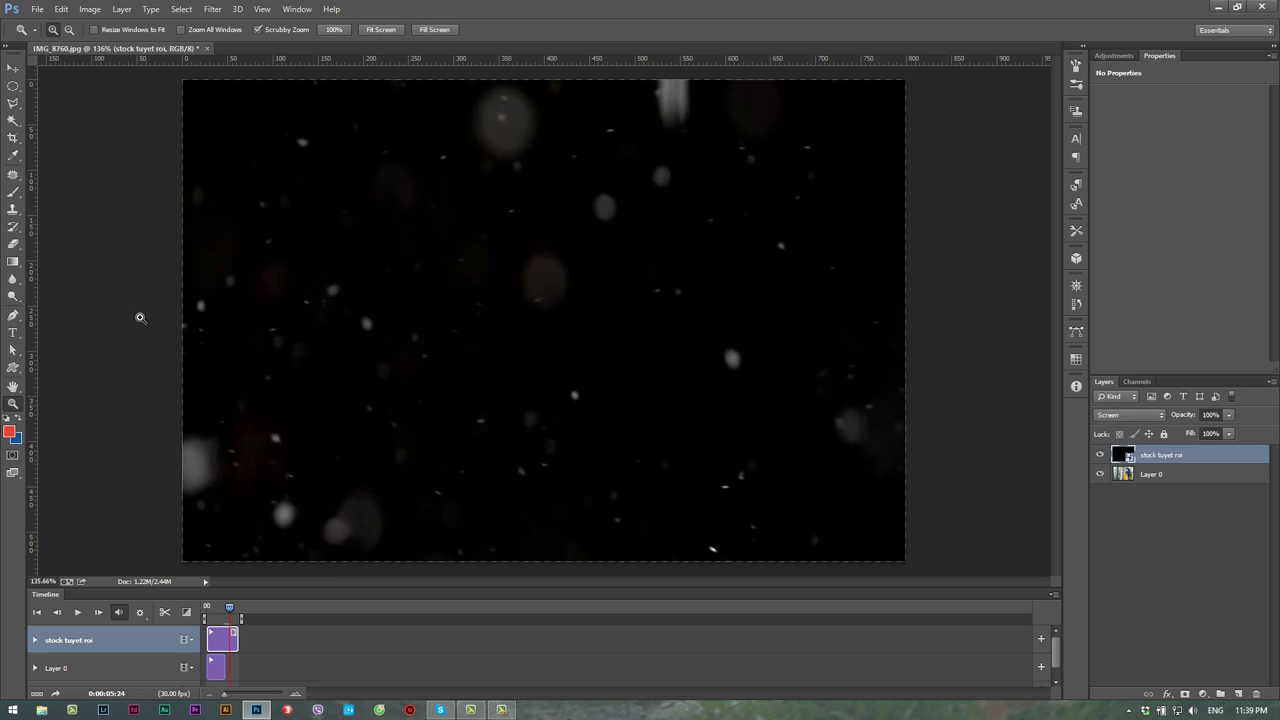
key(alt+bracketleft)
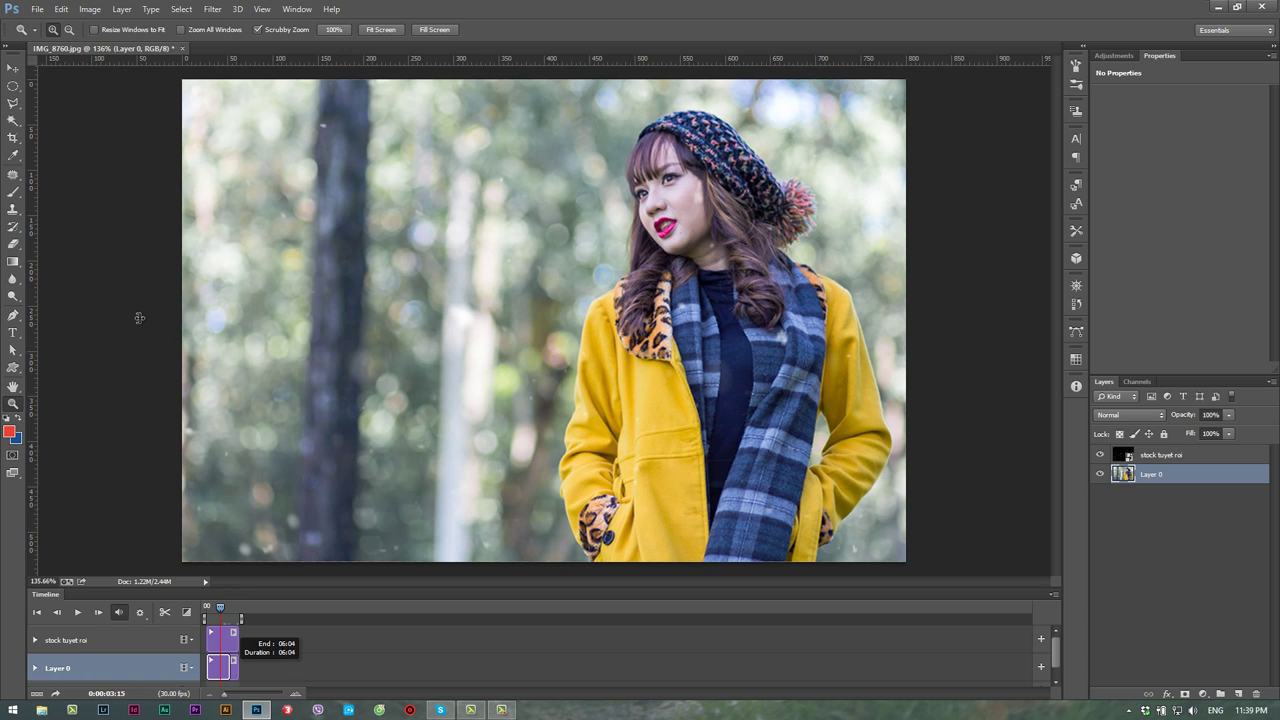
- Play the snow animation over the portrait, restarting it from the beginning
key(space)
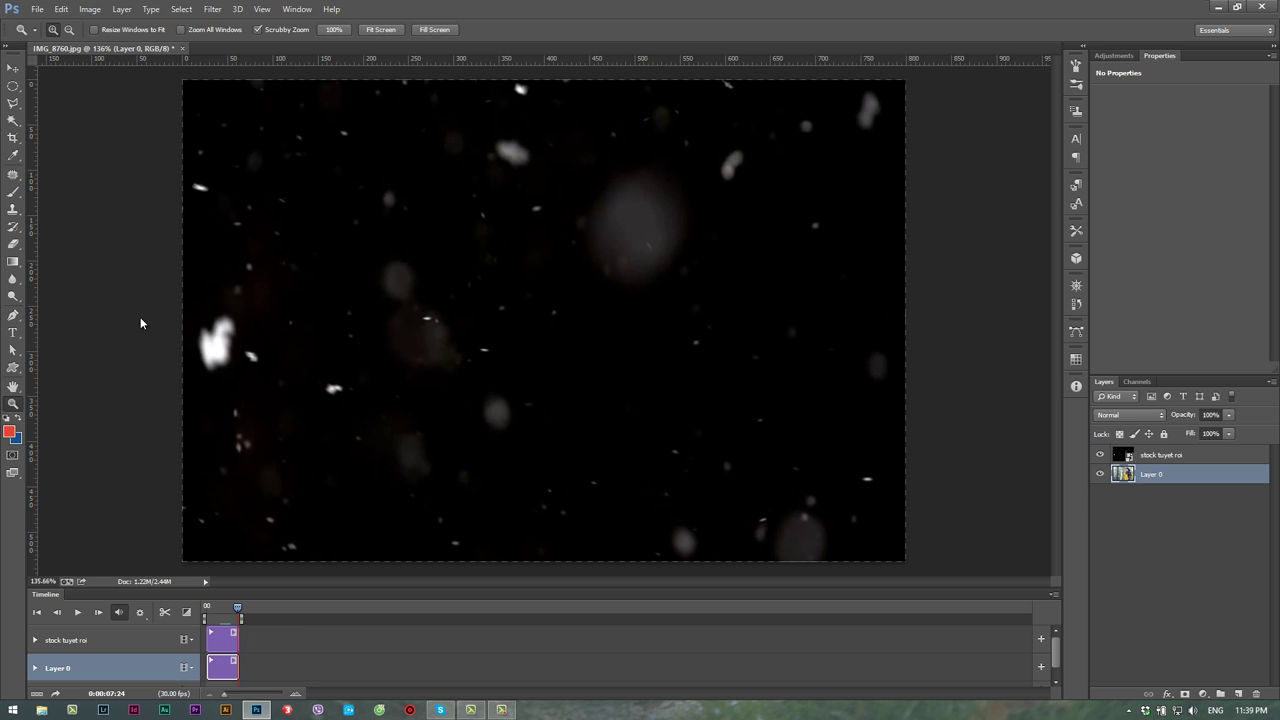
key(space)
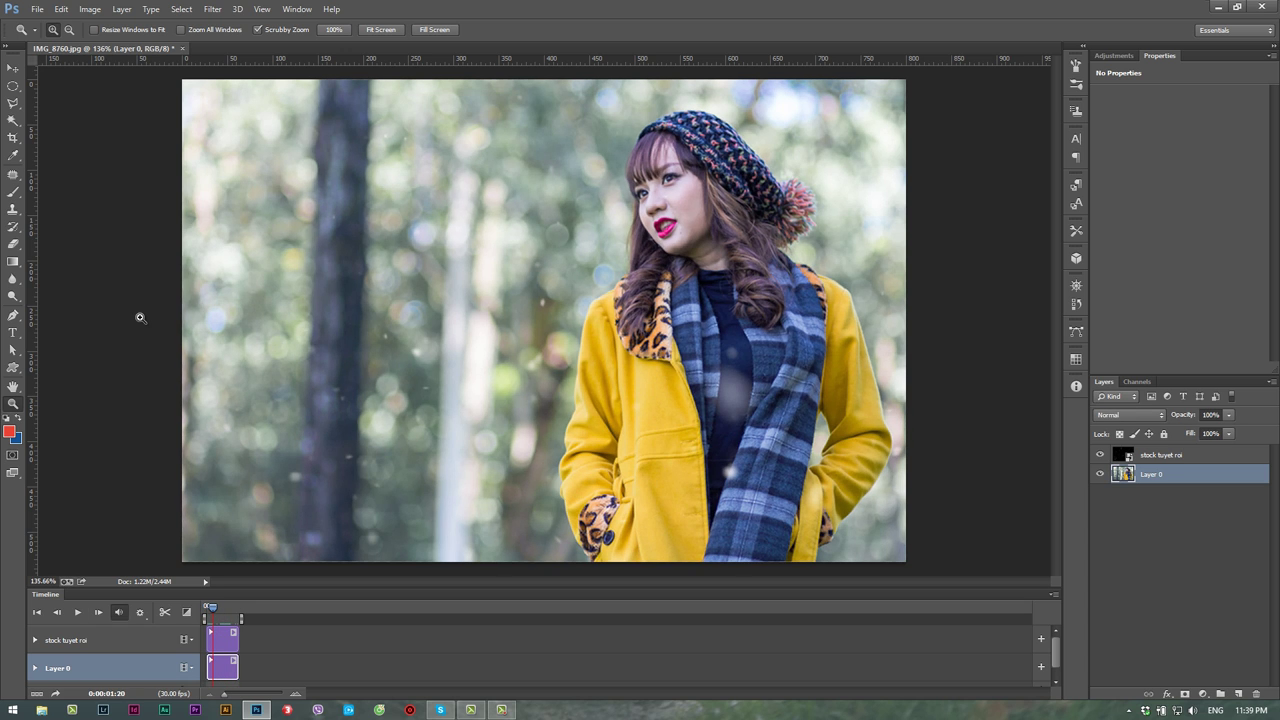
key(alt)
- Open Save for Web with GIF as the export format
key(Down)
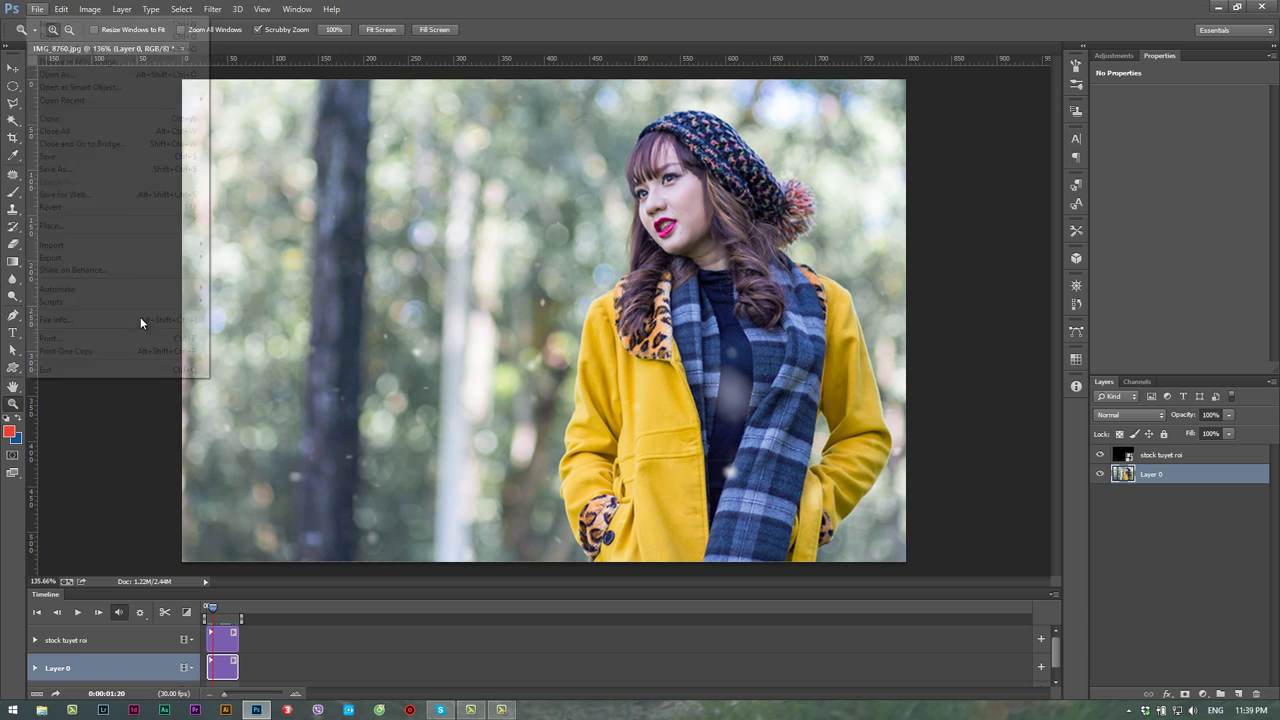
key(Down)
key(Down)
key(Down)
key(Down)
key(Down)
key(Down)
key(Down)
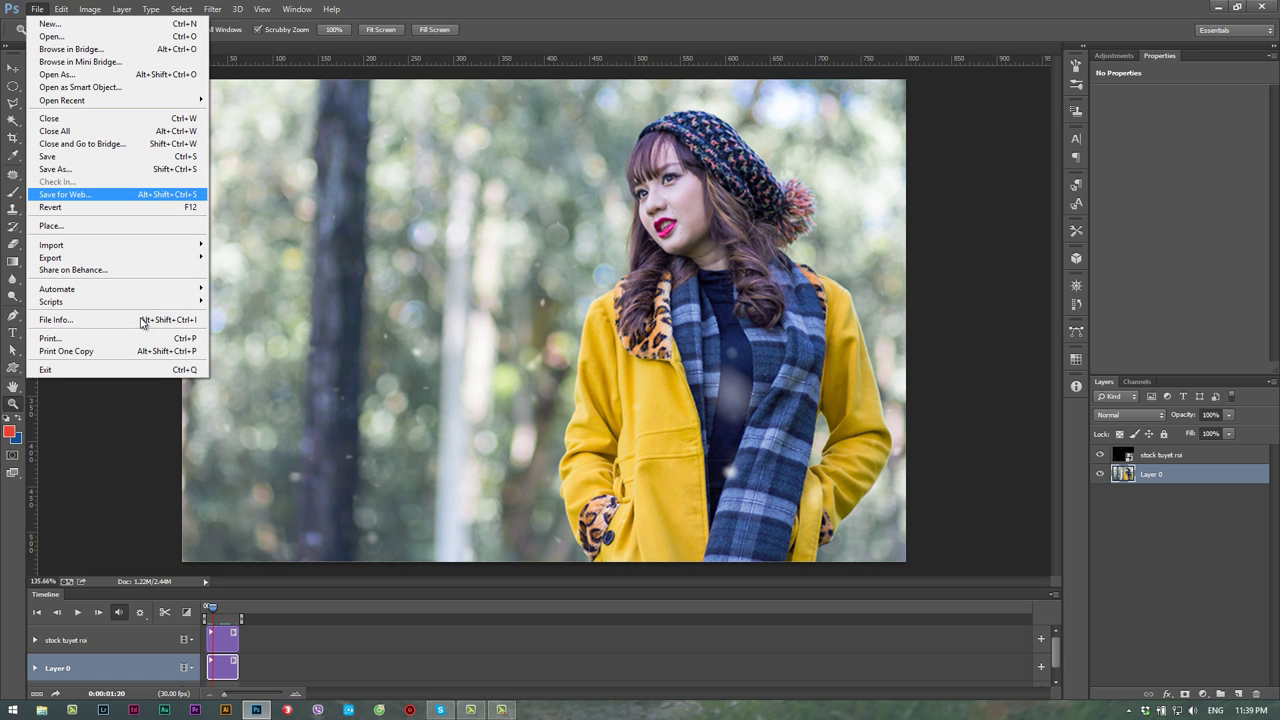
key(Return)
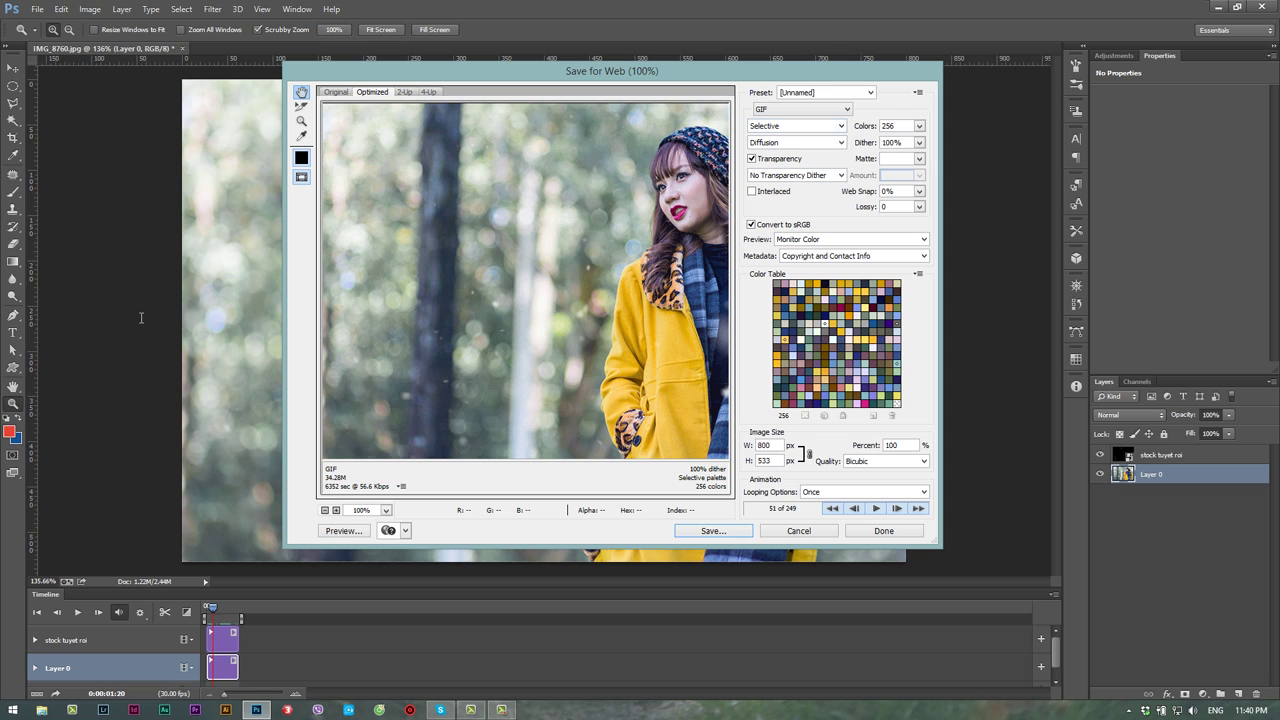
- Keep the GIF at 256 colours, set looping to Forever, and open the save dialog
click(919, 126)
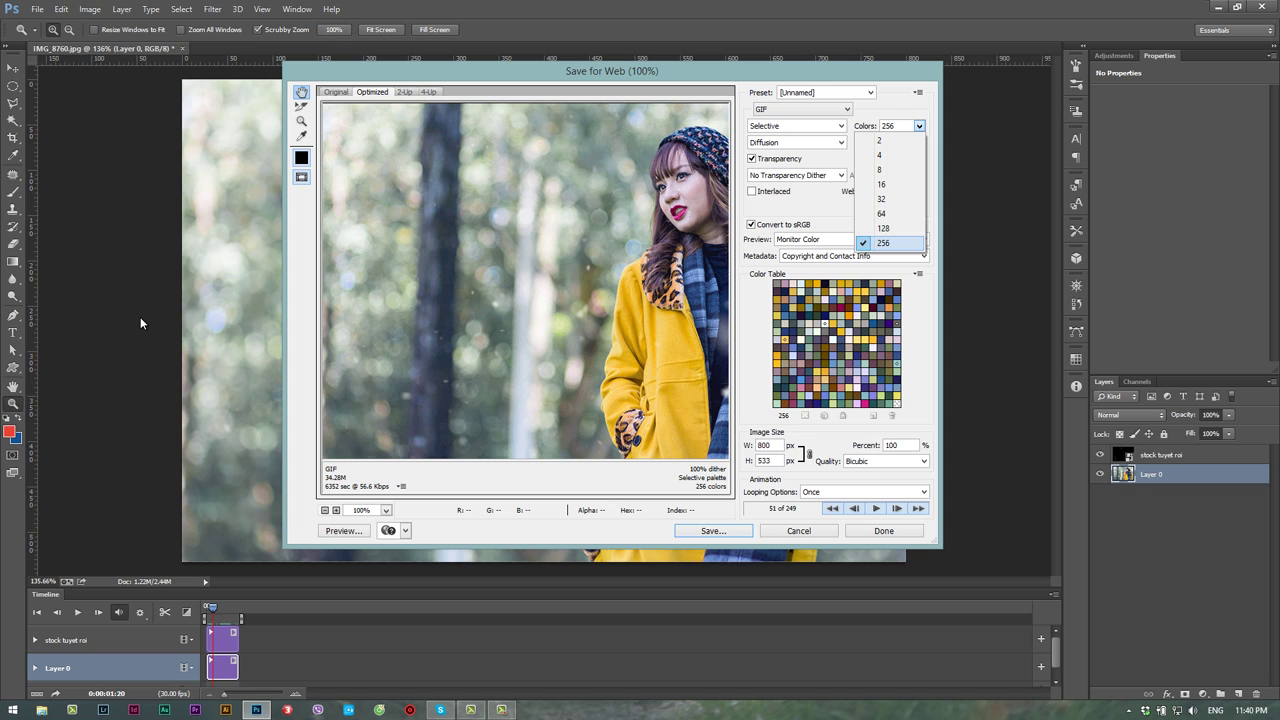
click(140, 323)
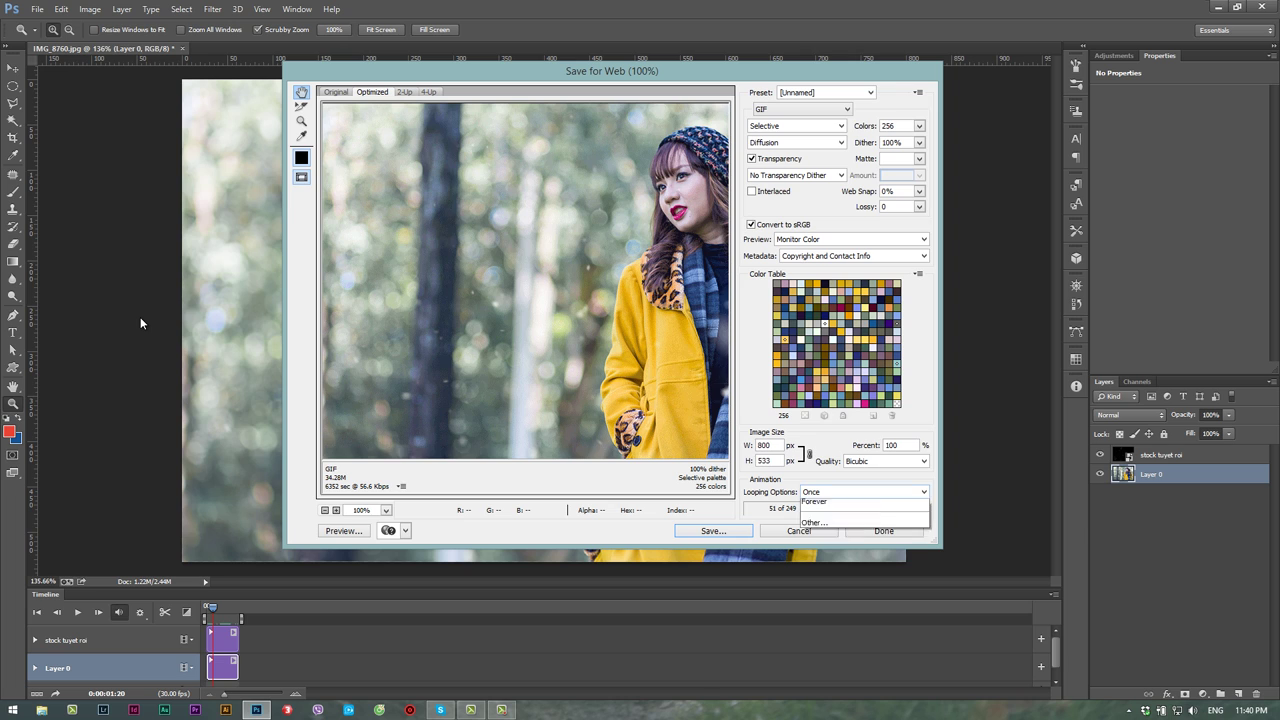
click(862, 491)
click(820, 516)
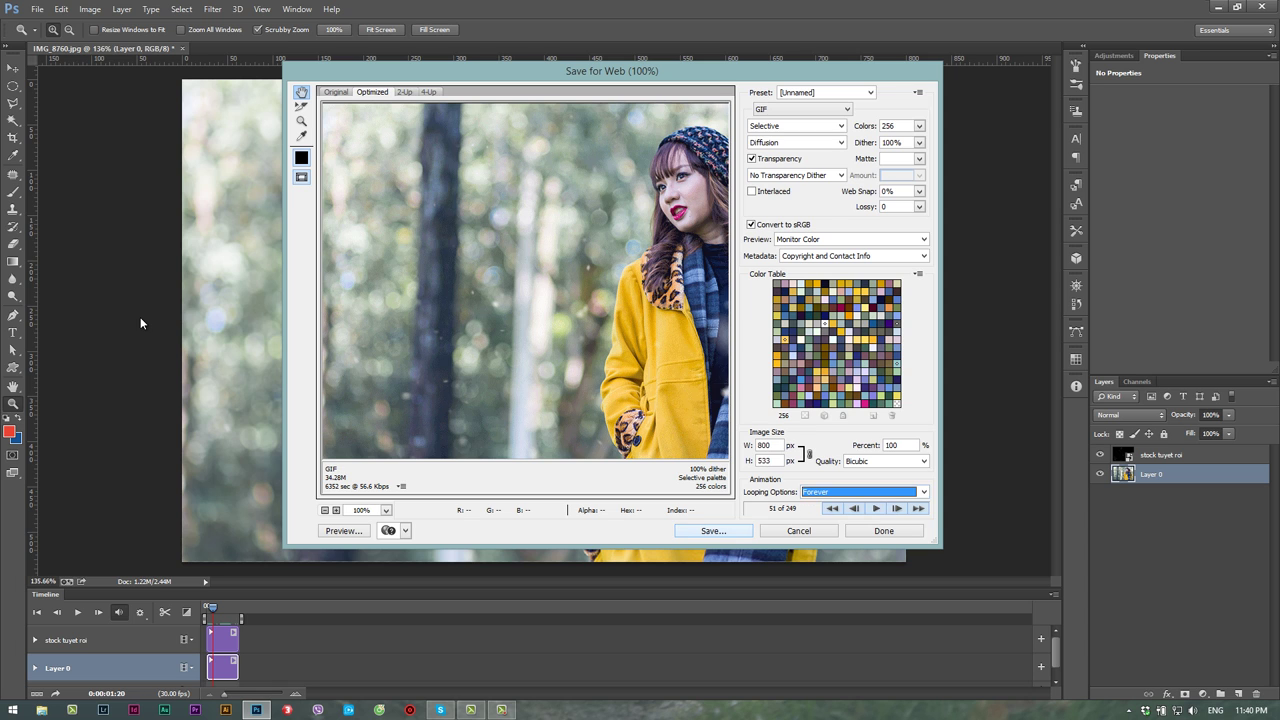
key(Return)
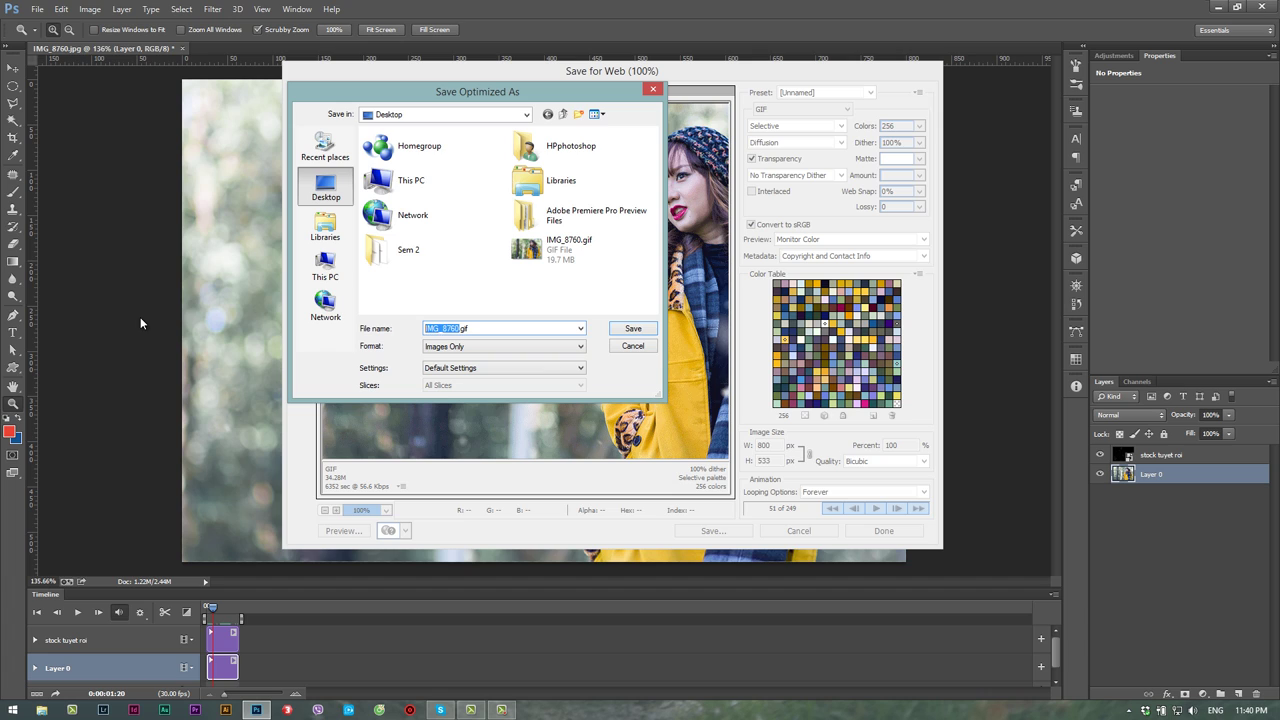
- Save the GIF to the Desktop as hinhtuyetroi.gif and show the desktop
key(BackSpace)
text(hinhtuyet)
text(roi)
key(Return)
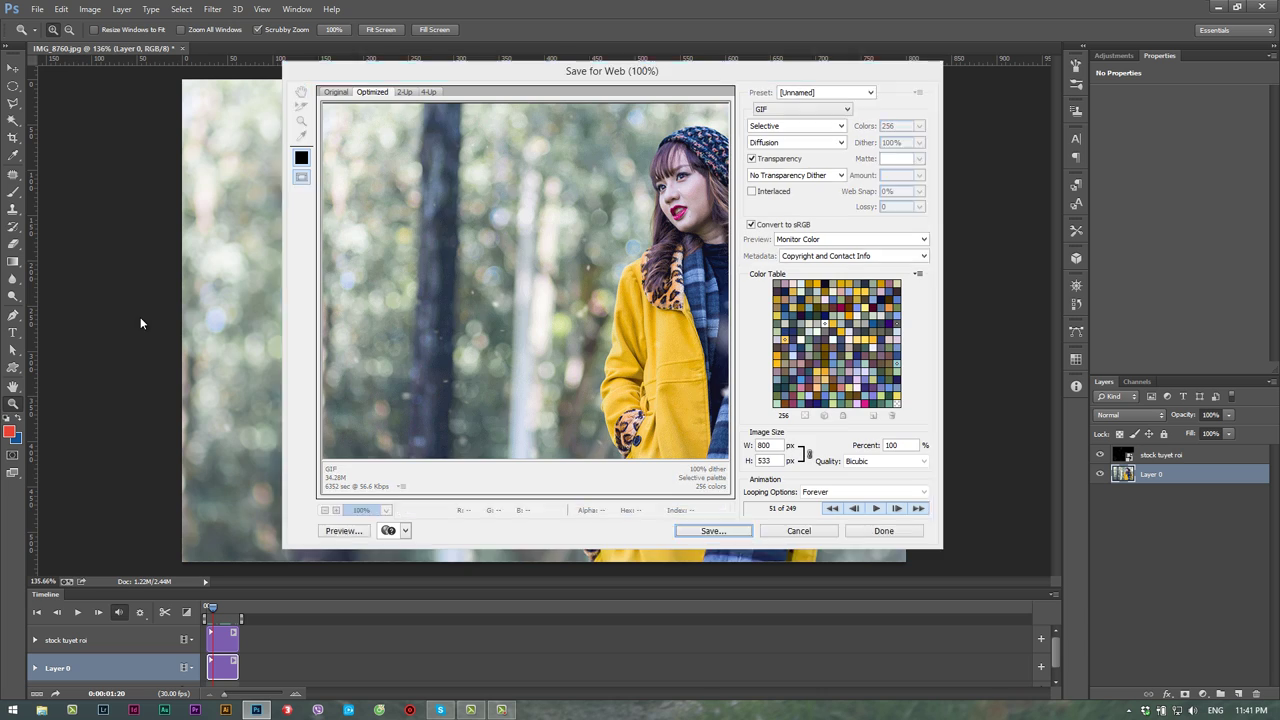
key(super+d)
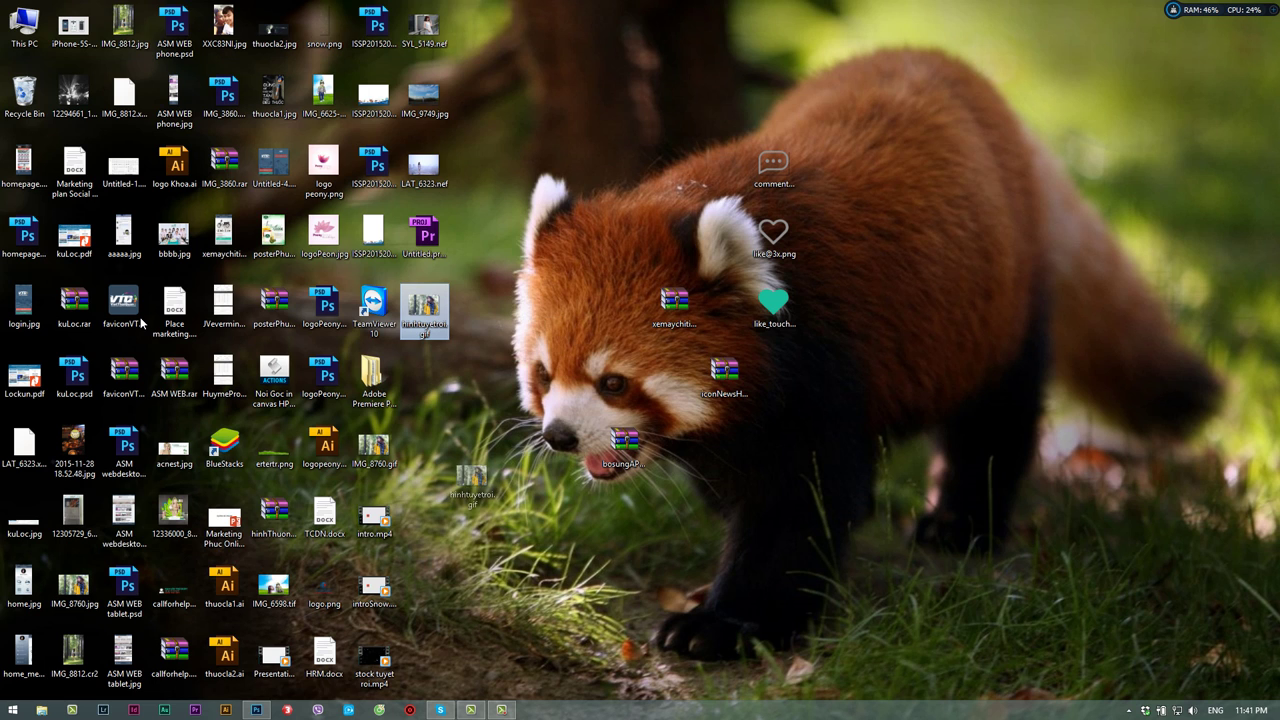
- Open hinhtuyetroi.gif from the desktop with QuickTime Player
mouse_move(424, 310)
mouse_down()
mouse_move(442, 336)
mouse_move(424, 310)
mouse_up()
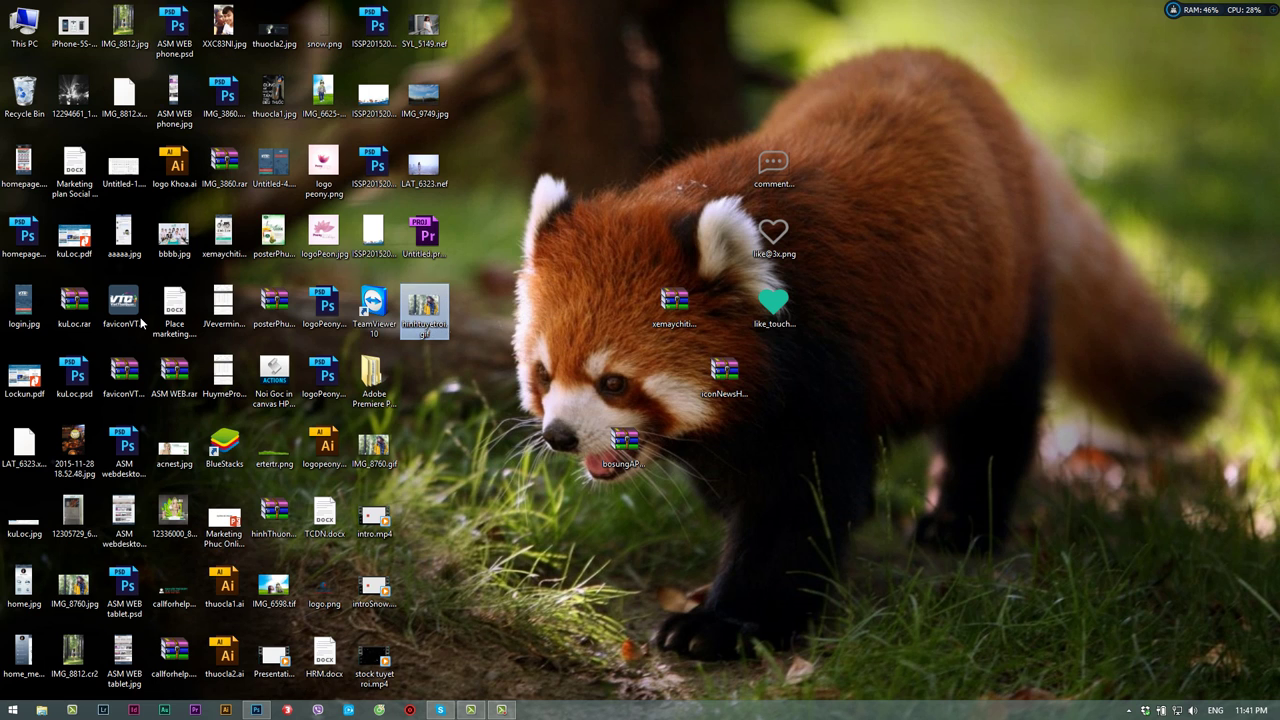
right_click(424, 310)
mouse_move(263, 477)
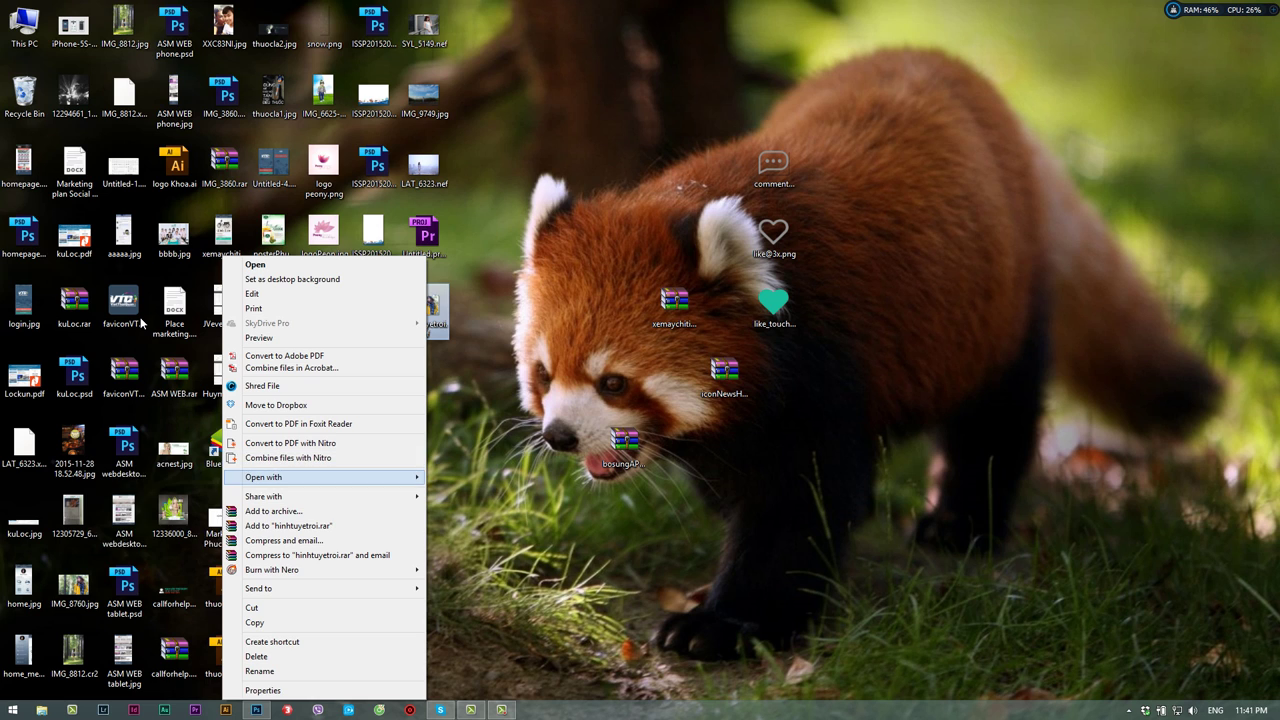
click(126, 536)
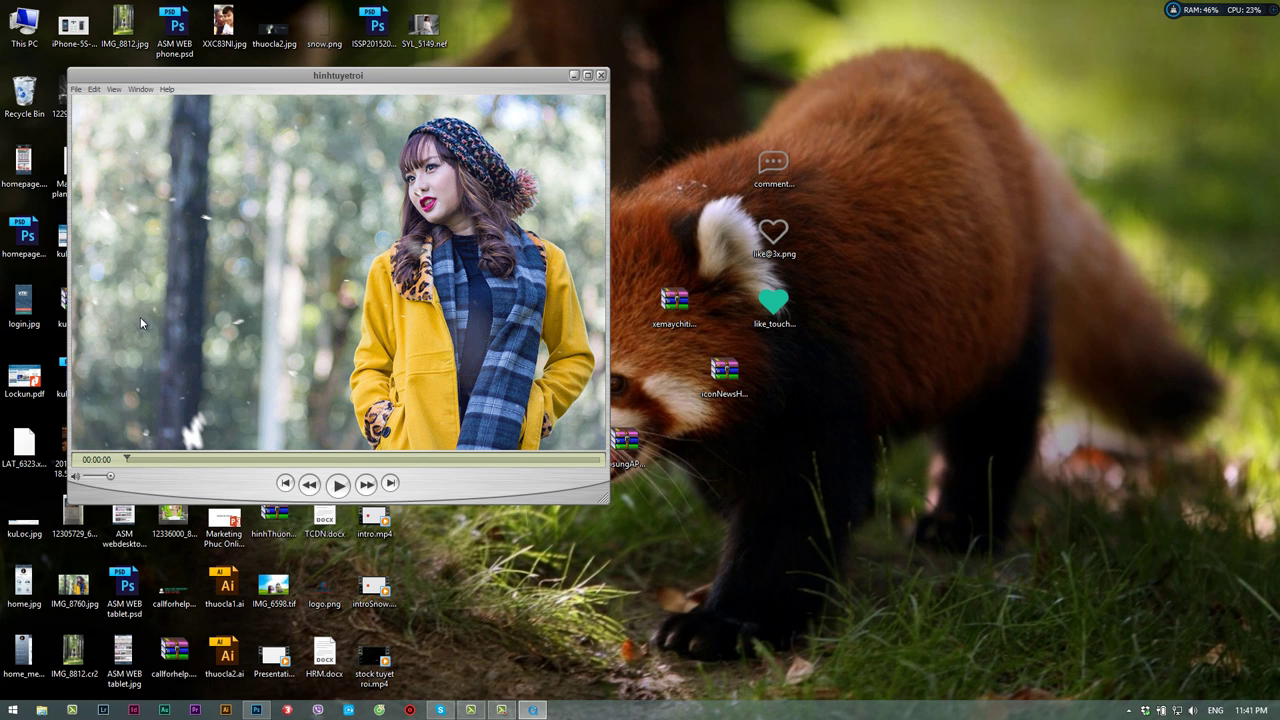
- Play hinhtuyetroi.gif in QuickTime to check the falling-snow animation over the portrait
key(space)
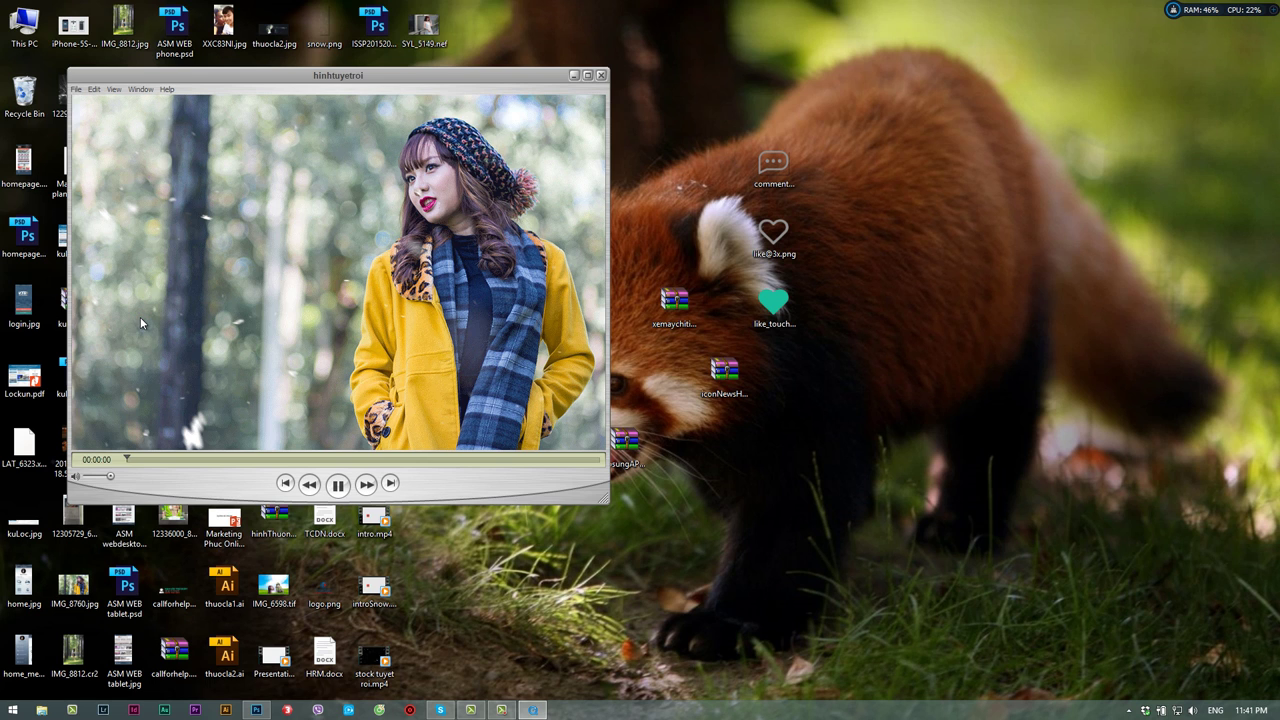